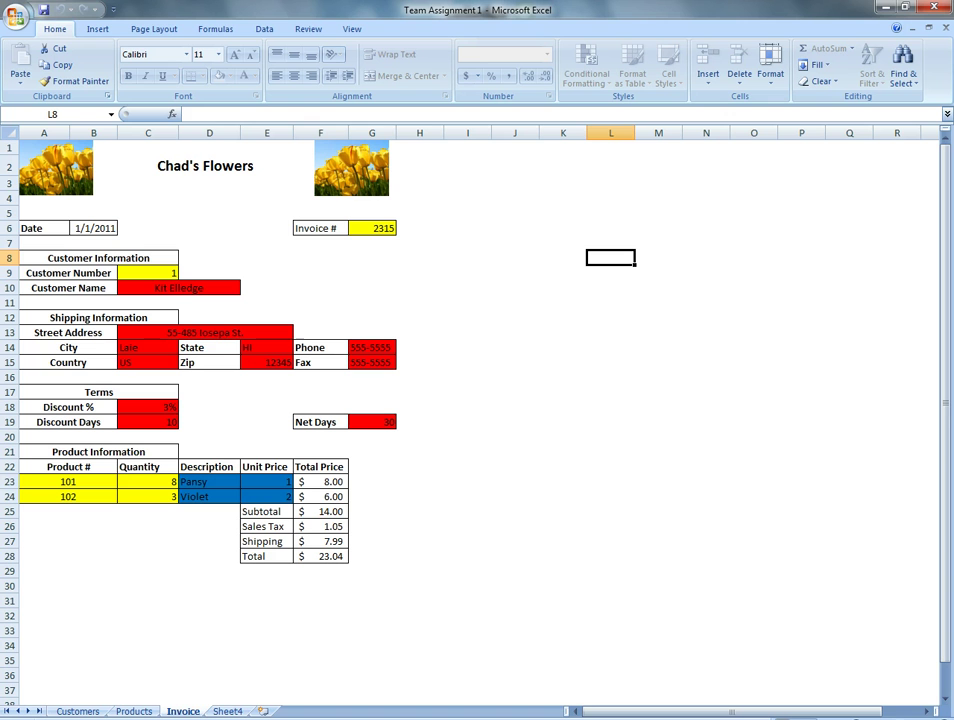
# Step: Look over the Customers and Products sheets, then come back to the Invoice sheet
pyautogui.click(77, 711)
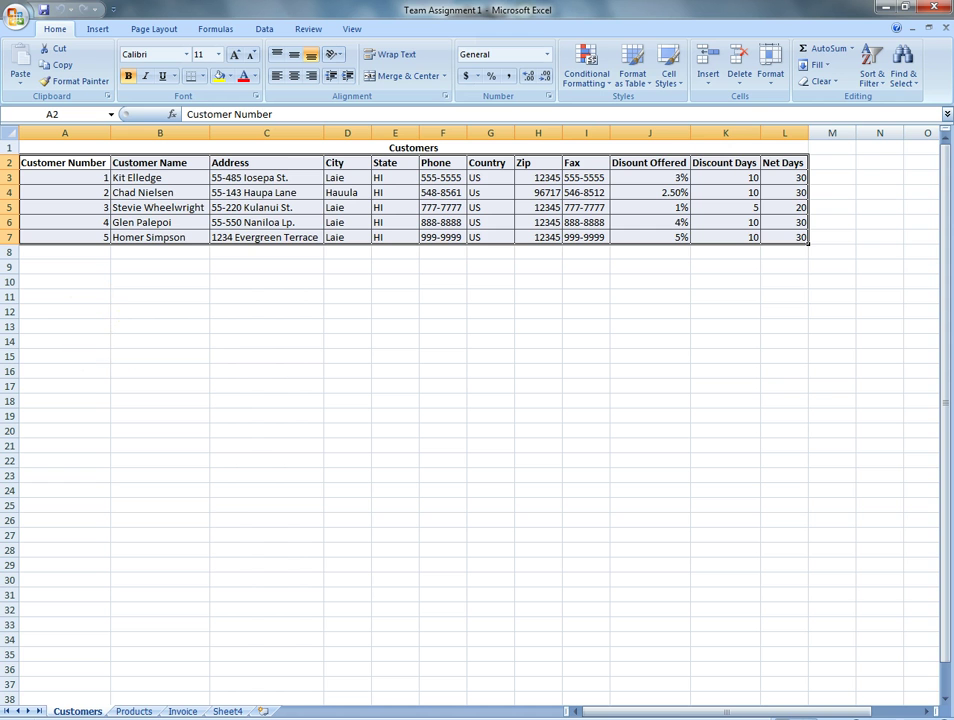
pyautogui.click(133, 711)
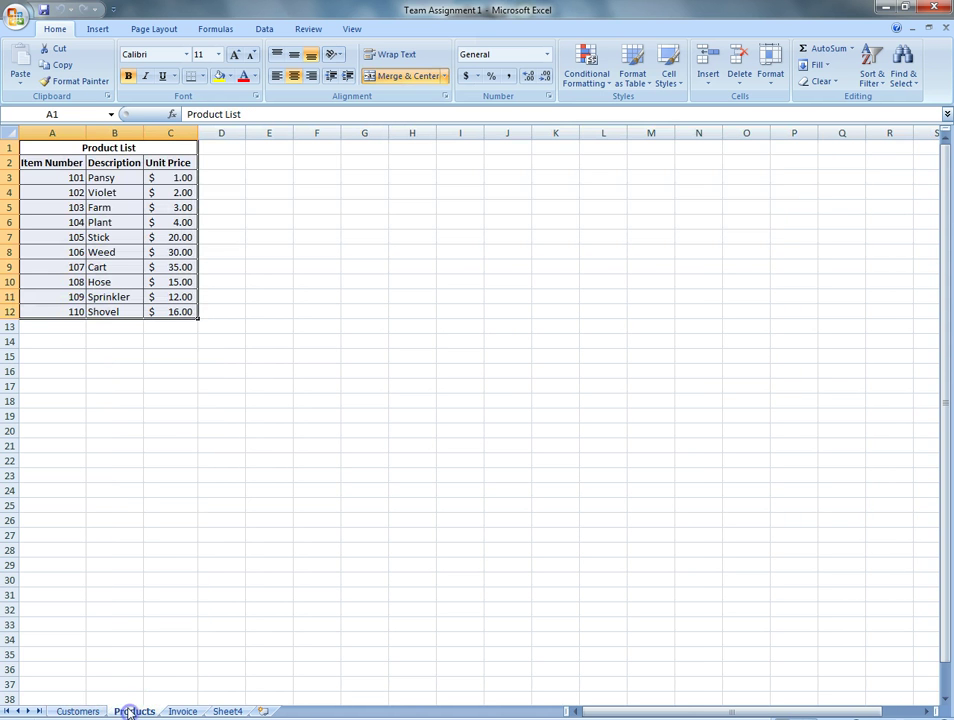
pyautogui.click(183, 711)
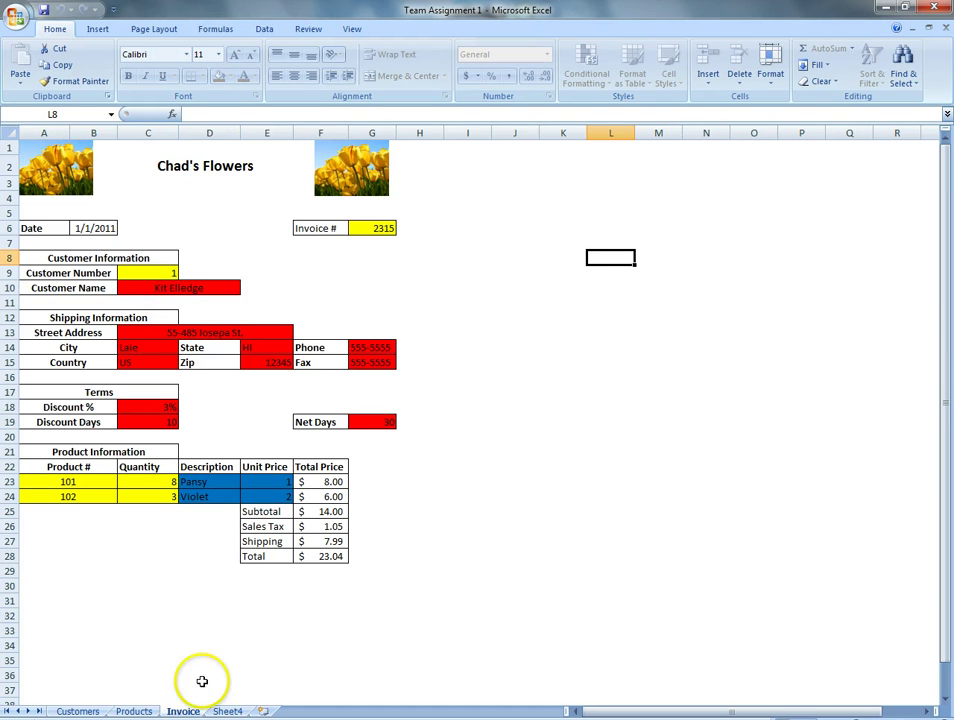
pyautogui.click(78, 711)
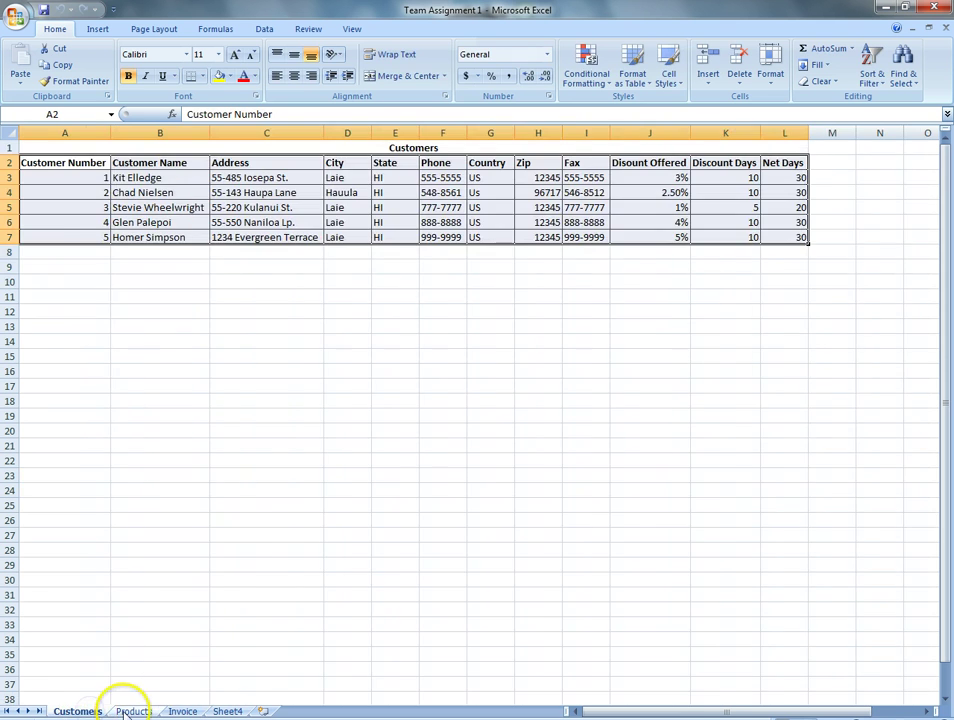
pyautogui.click(130, 711)
pyautogui.click(182, 711)
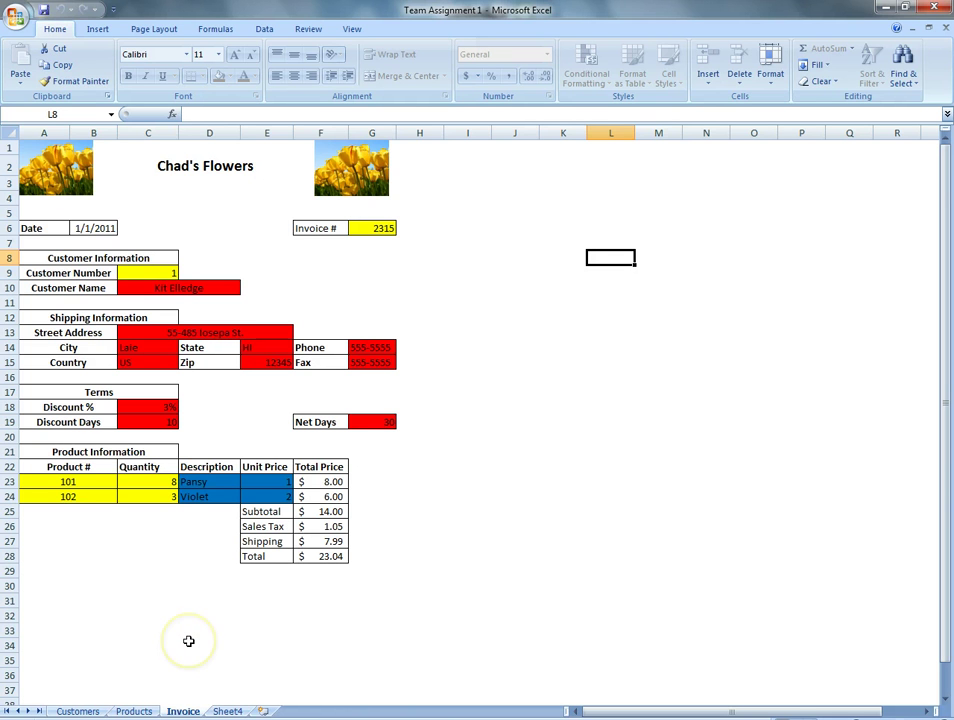
# Step: Enter customer number 2 in C9 and check customer 2's row A4:L4 on the Customers sheet
pyautogui.click(133, 275)
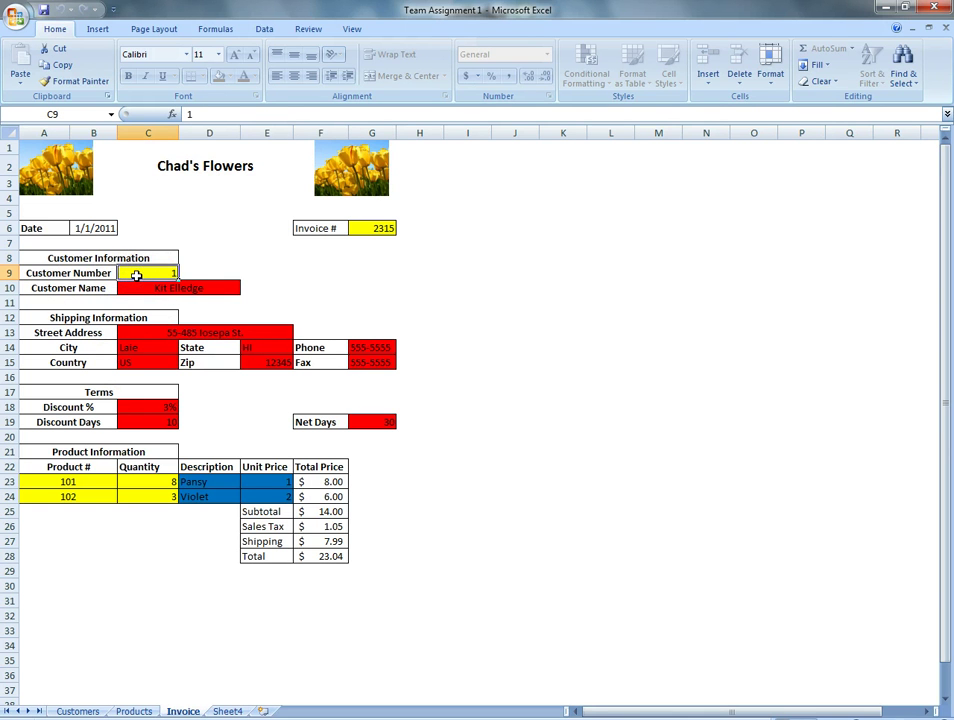
pyautogui.write('2')
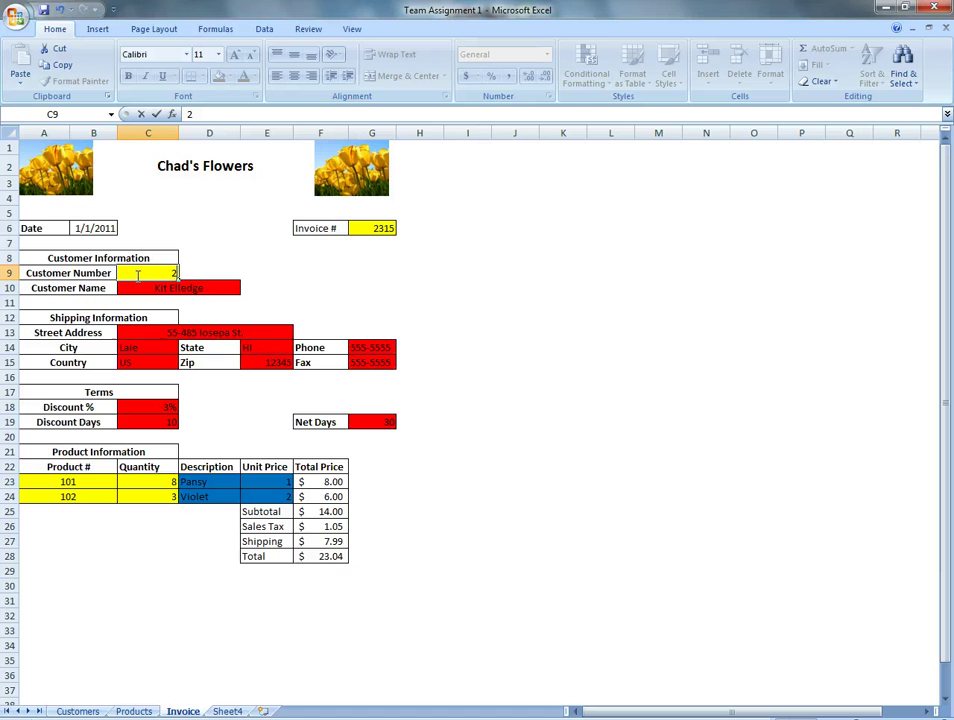
pyautogui.press('Return')
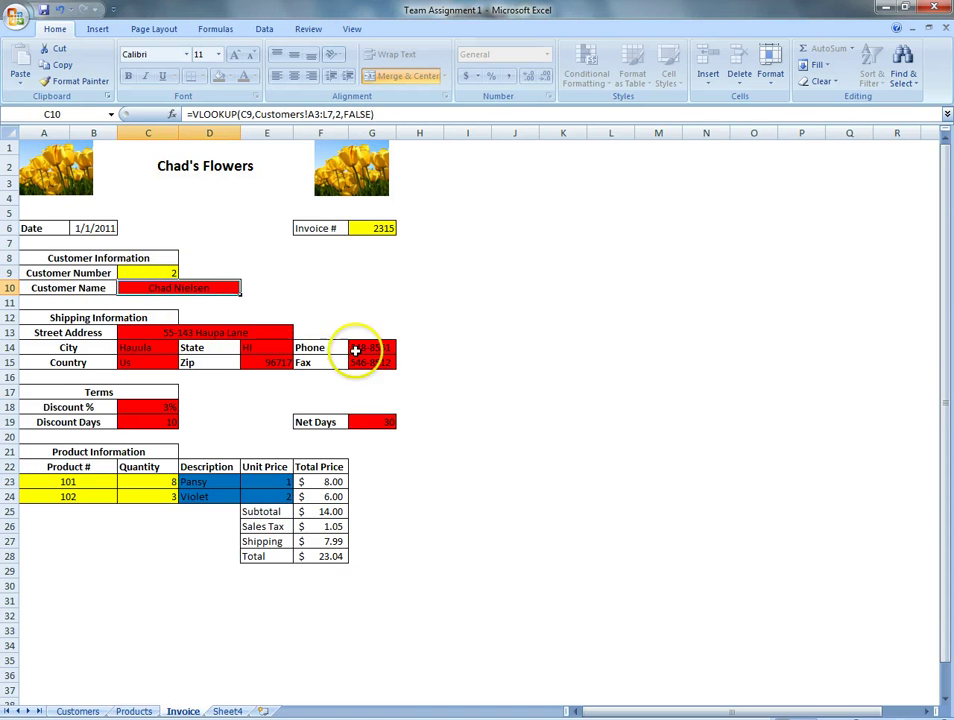
pyautogui.click(80, 711)
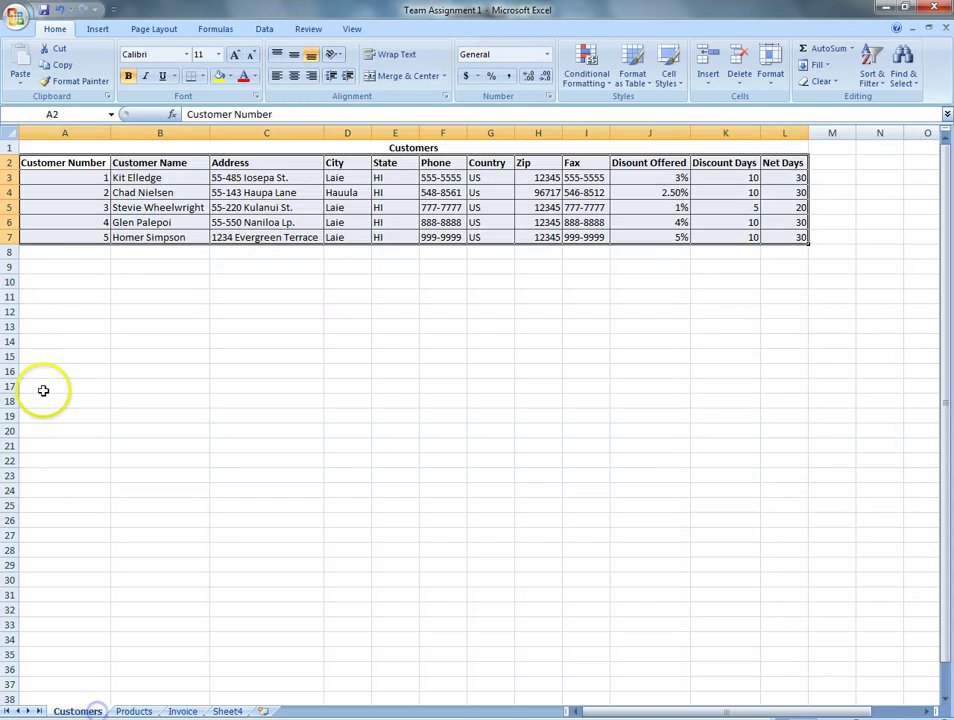
pyautogui.moveTo(106, 190); pyautogui.dragTo(753, 185)
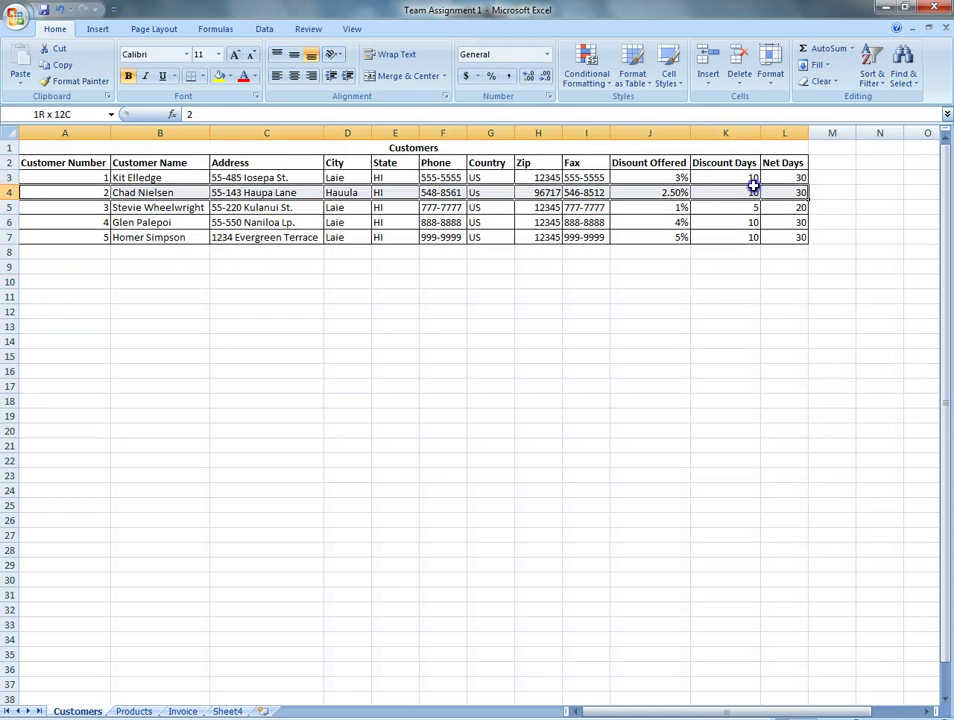
pyautogui.click(181, 711)
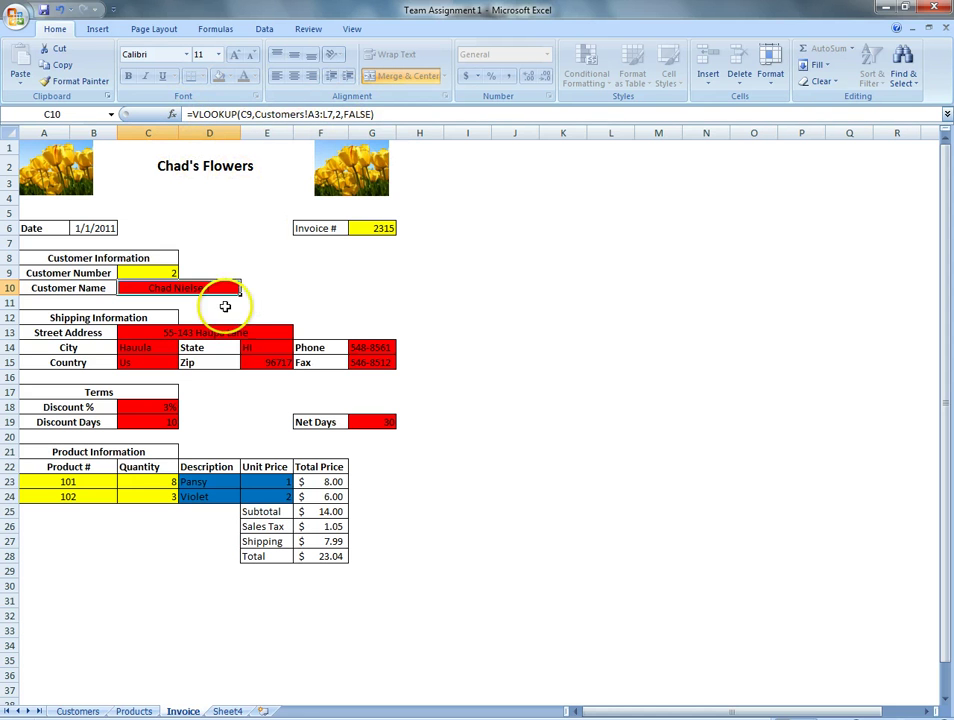
# Step: Try opening the arguments of C10's lookup formula and dismiss the protected-cell warning
pyautogui.click(187, 305)
pyautogui.click(186, 286)
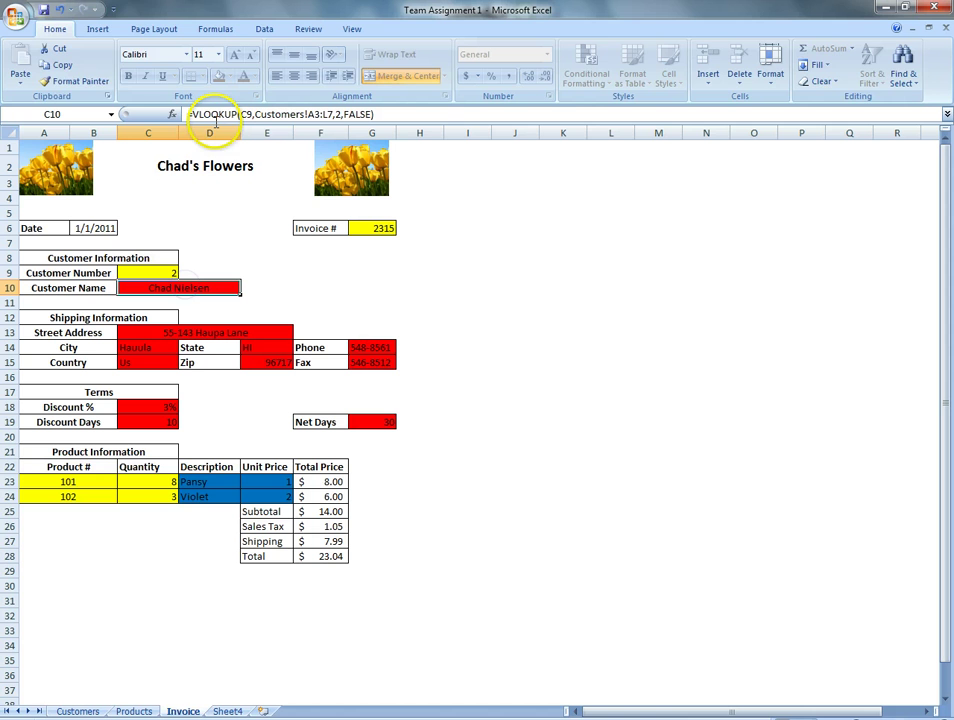
pyautogui.click(215, 28)
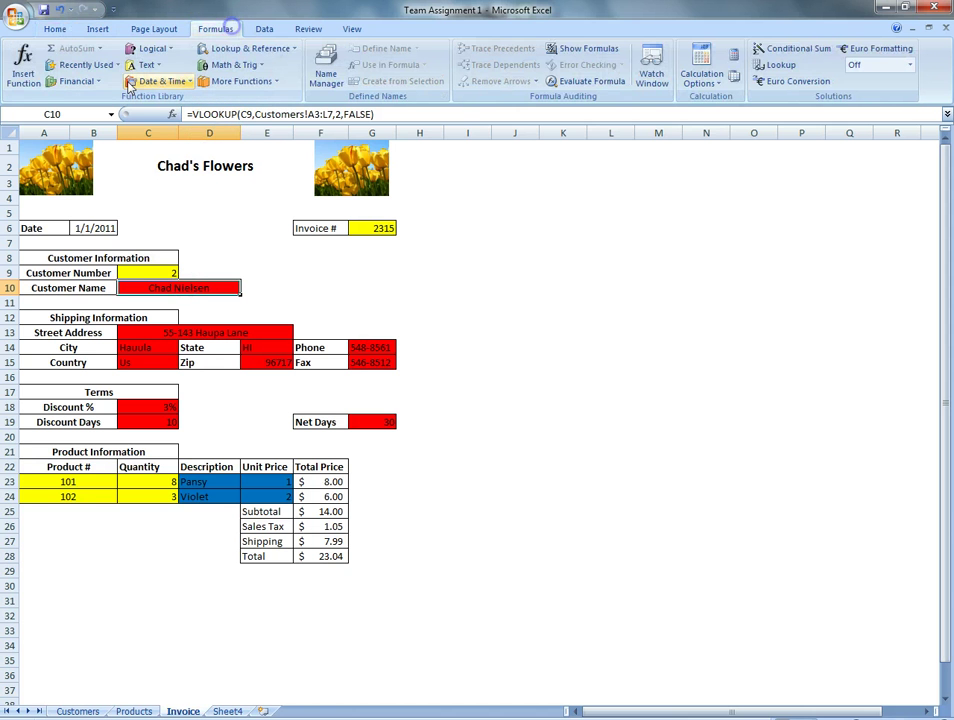
pyautogui.click(23, 78)
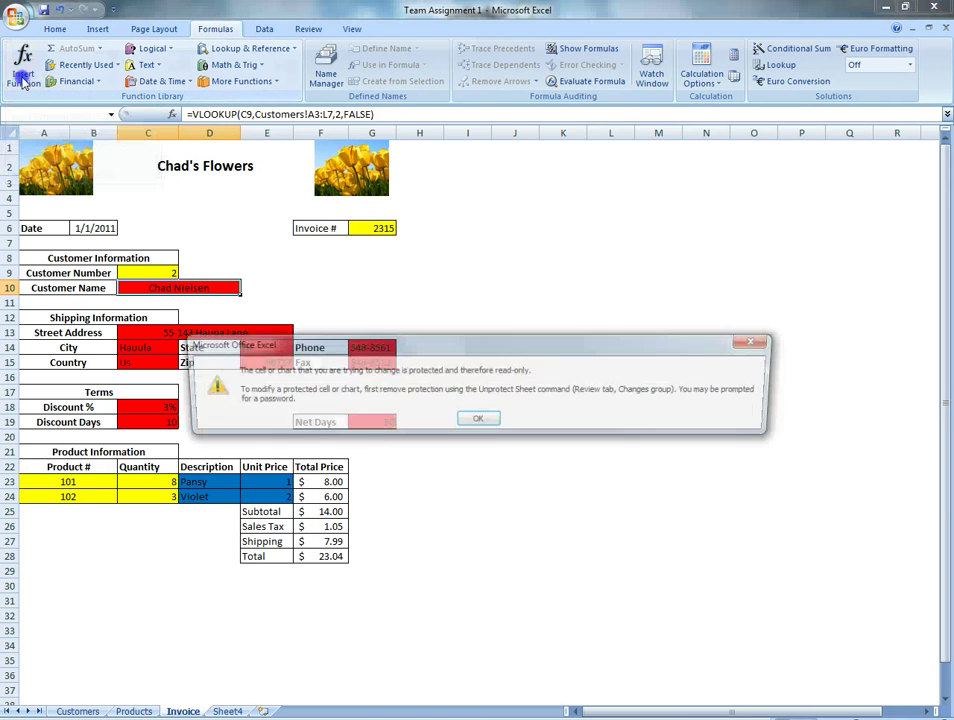
pyautogui.click(477, 420)
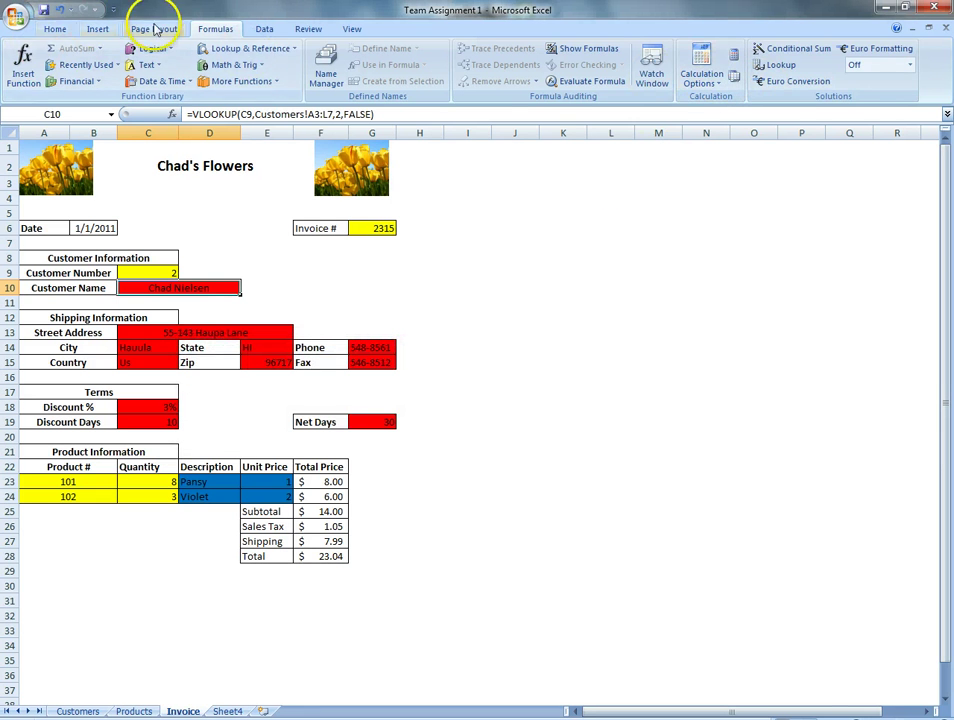
# Step: Unprotect the Invoice sheet by entering its password
pyautogui.click(52, 28)
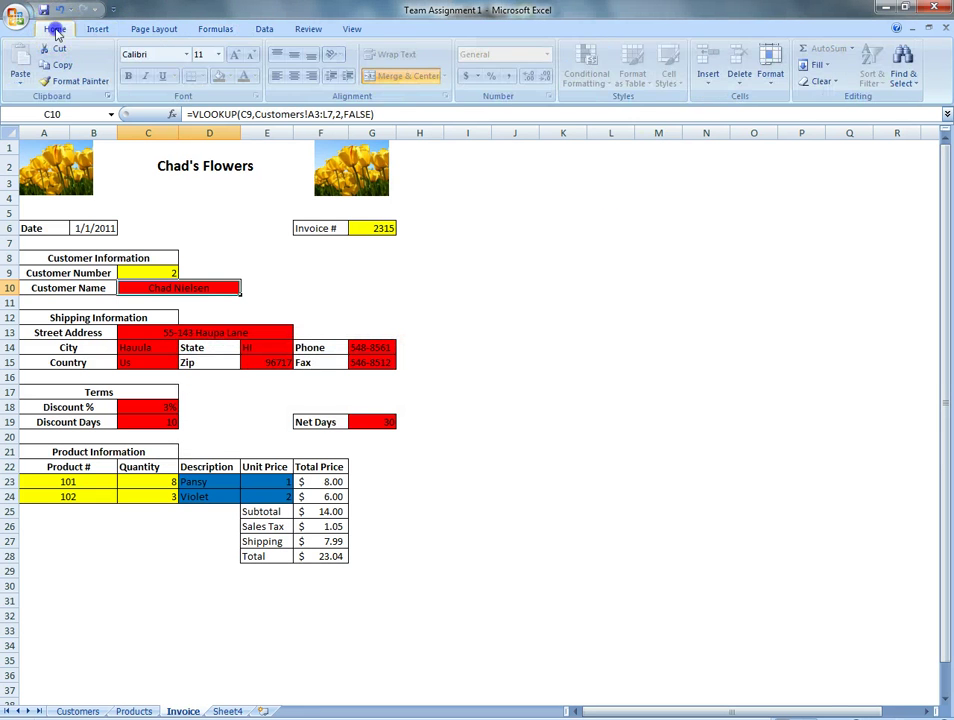
pyautogui.click(770, 66)
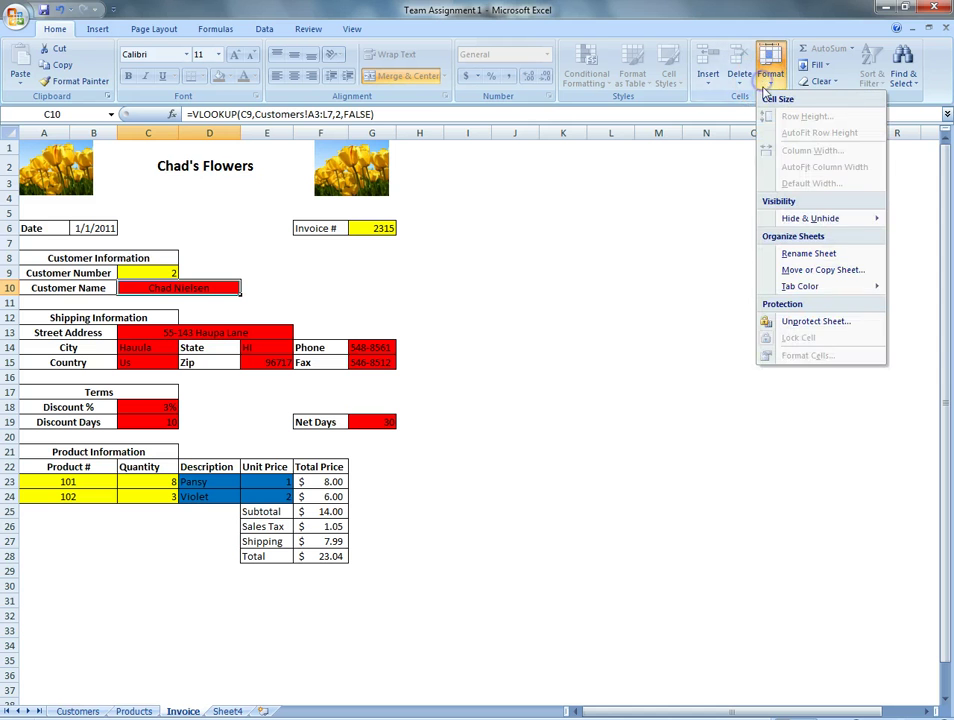
pyautogui.click(818, 322)
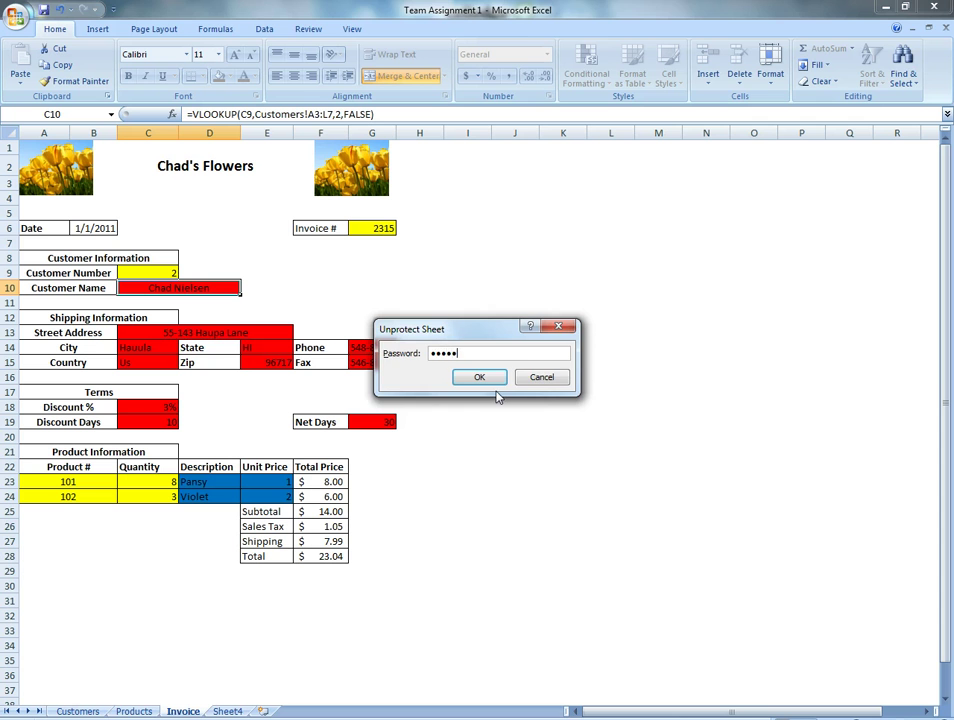
pyautogui.press('Return')
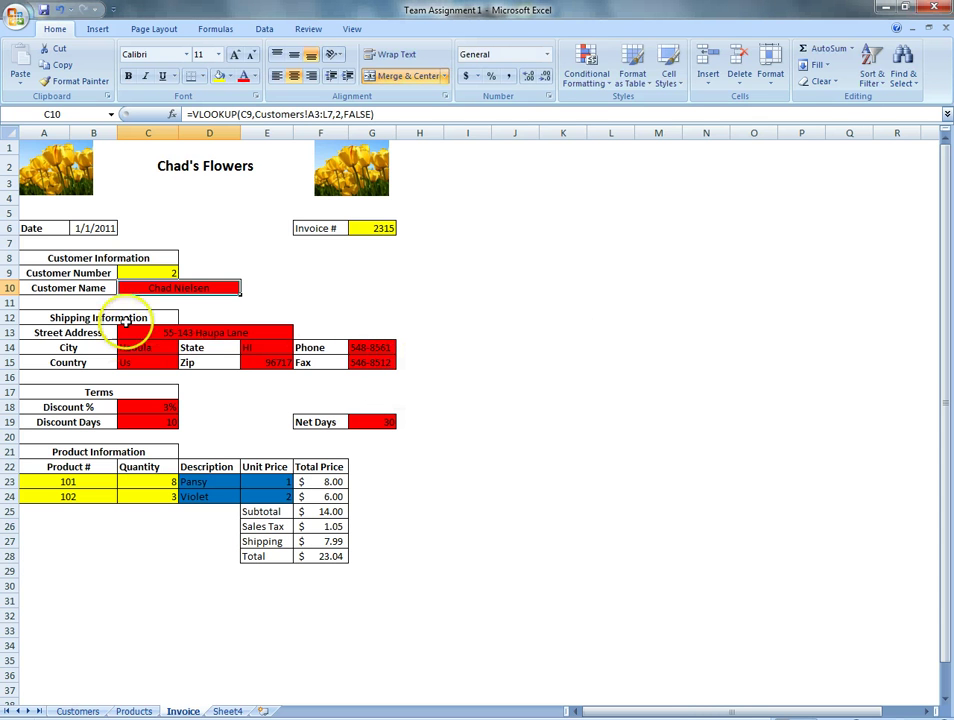
pyautogui.click(160, 272)
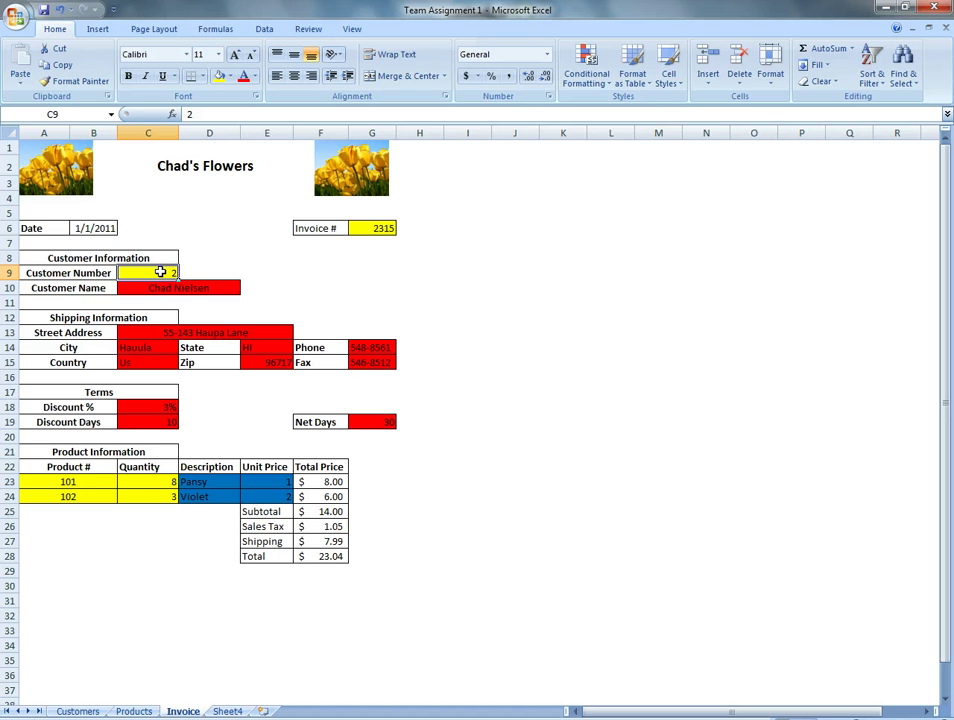
# Step: Enter customer number 1 in C9 and show the Function Arguments for C10's VLOOKUP, moved aside
pyautogui.write('1')
pyautogui.press('Return')
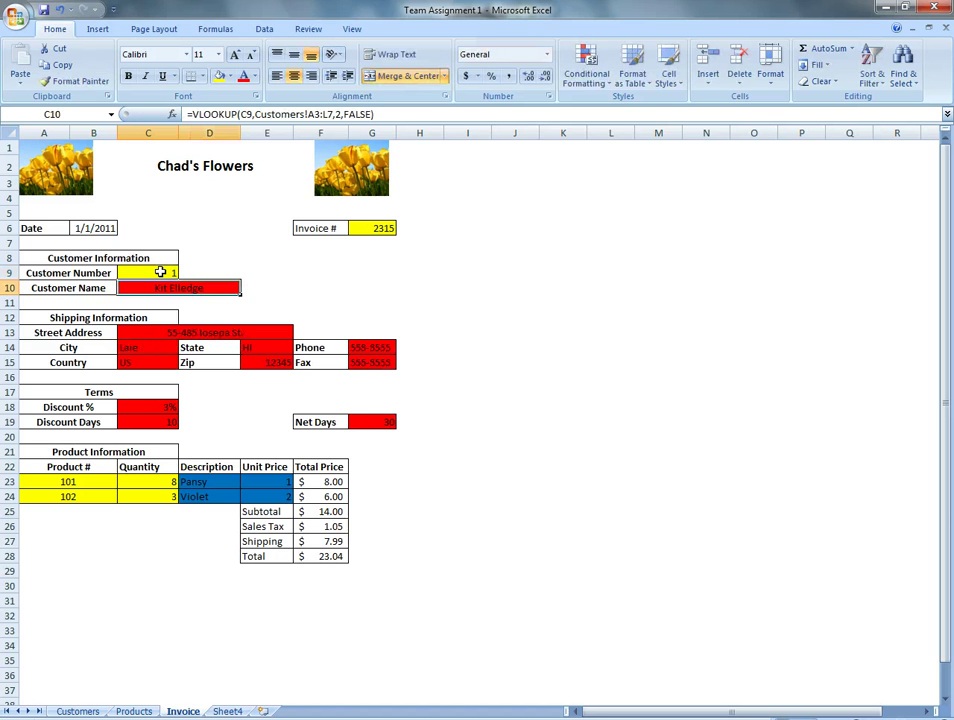
pyautogui.click(171, 289)
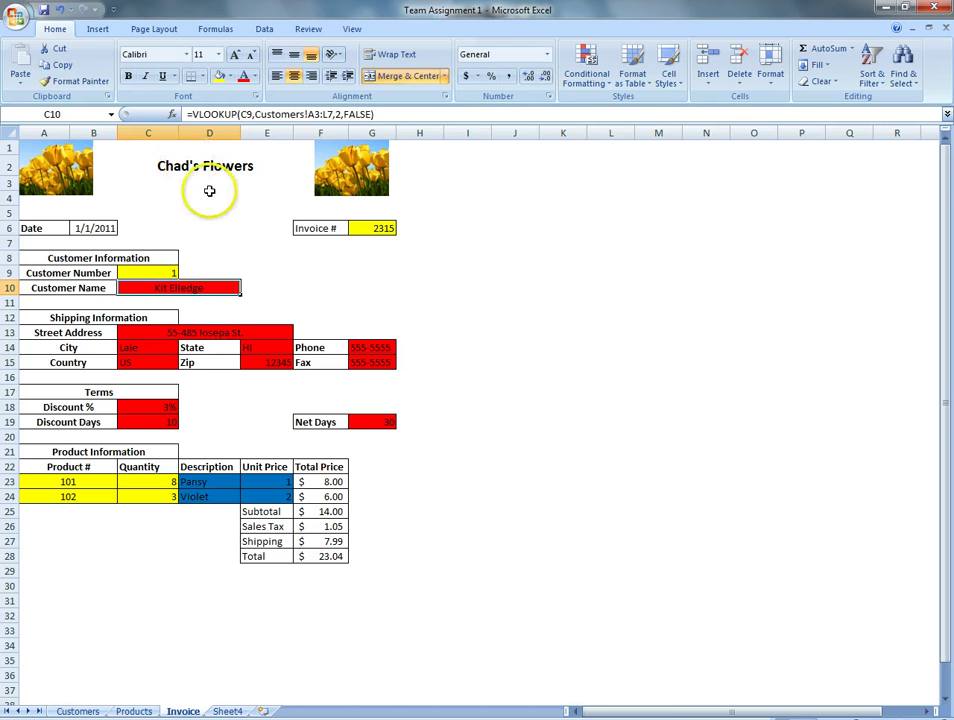
pyautogui.click(215, 30)
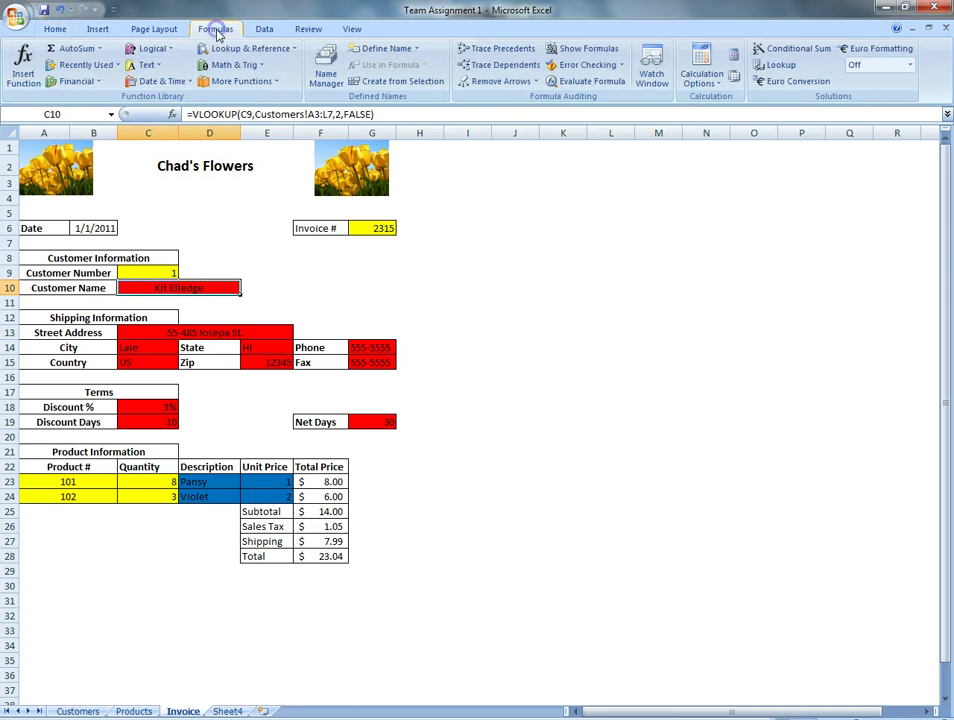
pyautogui.click(22, 70)
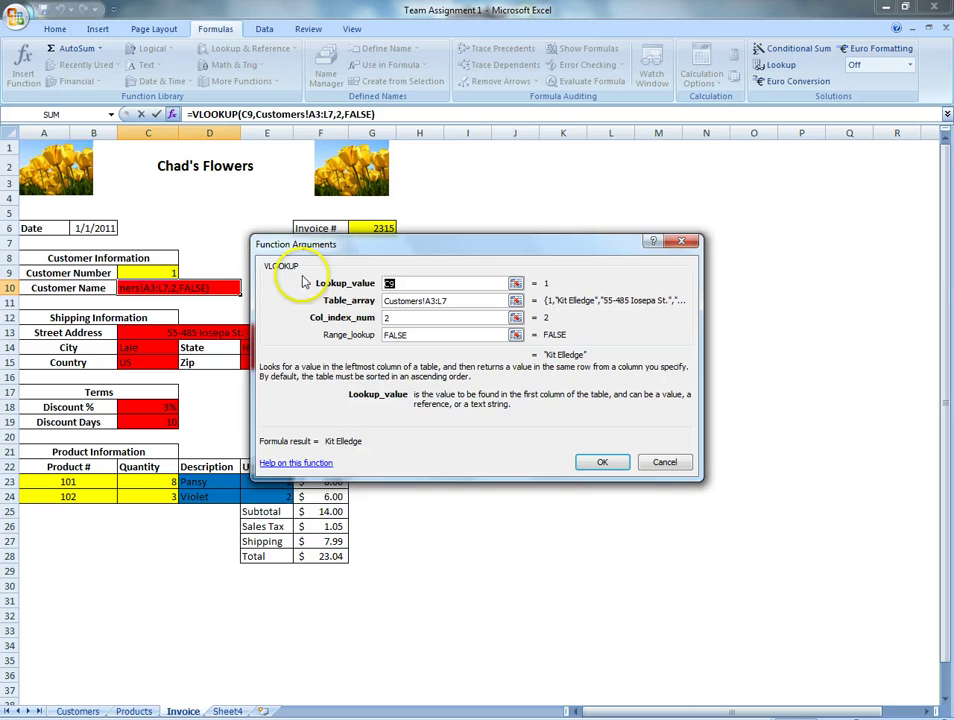
pyautogui.moveTo(391, 247); pyautogui.dragTo(571, 147)
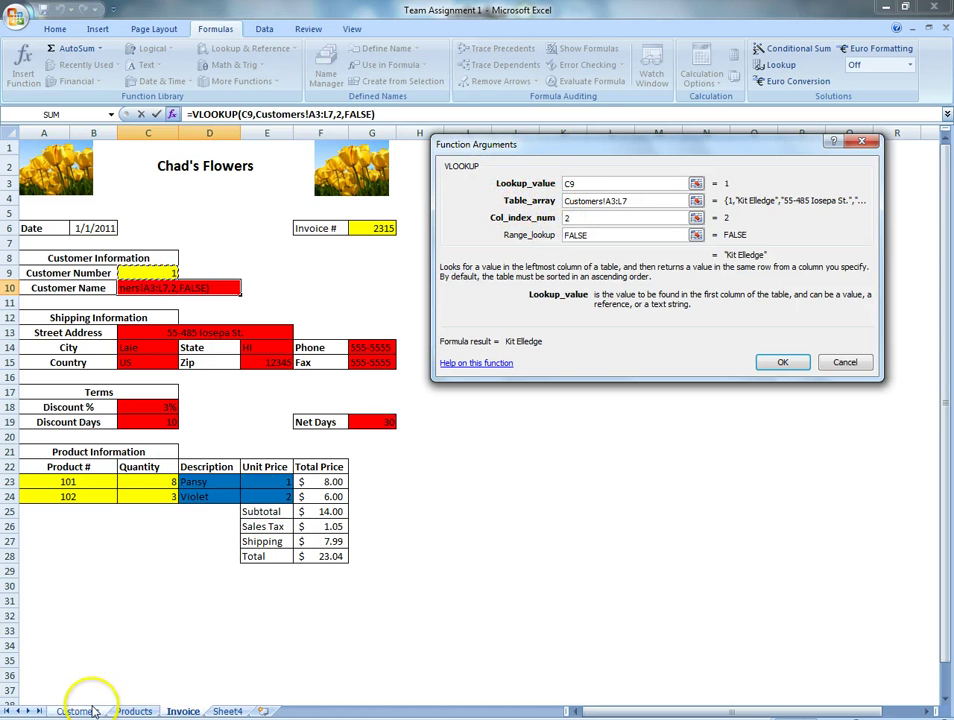
# Step: Set the VLOOKUP's Table_array to Customers!A3:L7, replacing the incorrect range
pyautogui.click(573, 200)
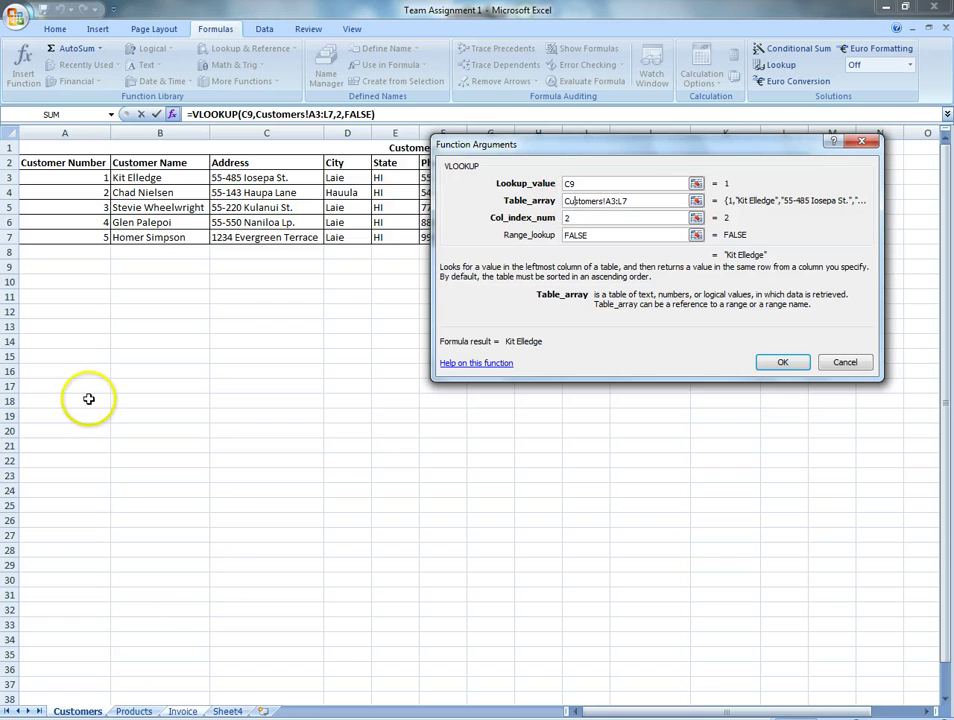
pyautogui.moveTo(607, 148); pyautogui.dragTo(433, 344)
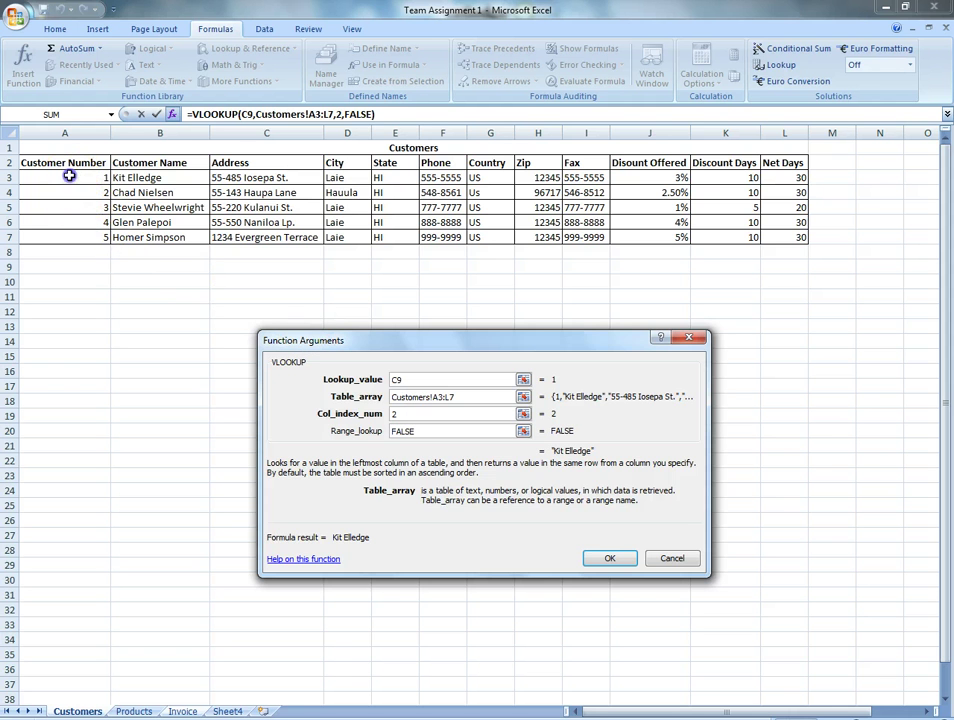
pyautogui.moveTo(69, 176); pyautogui.dragTo(767, 237)
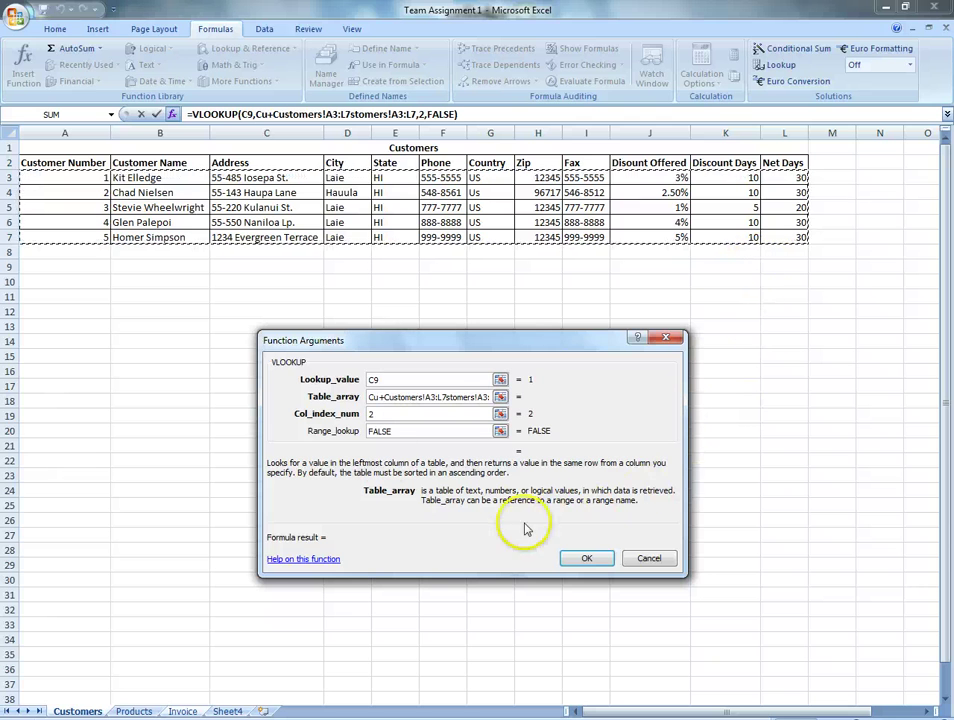
pyautogui.click(463, 395)
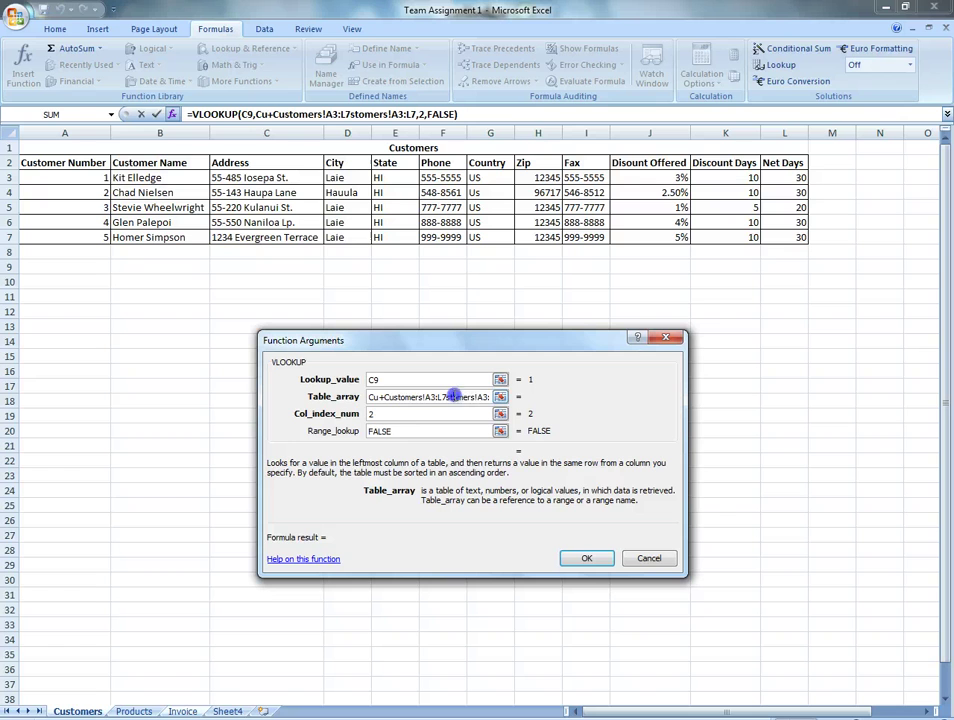
pyautogui.click(372, 397)
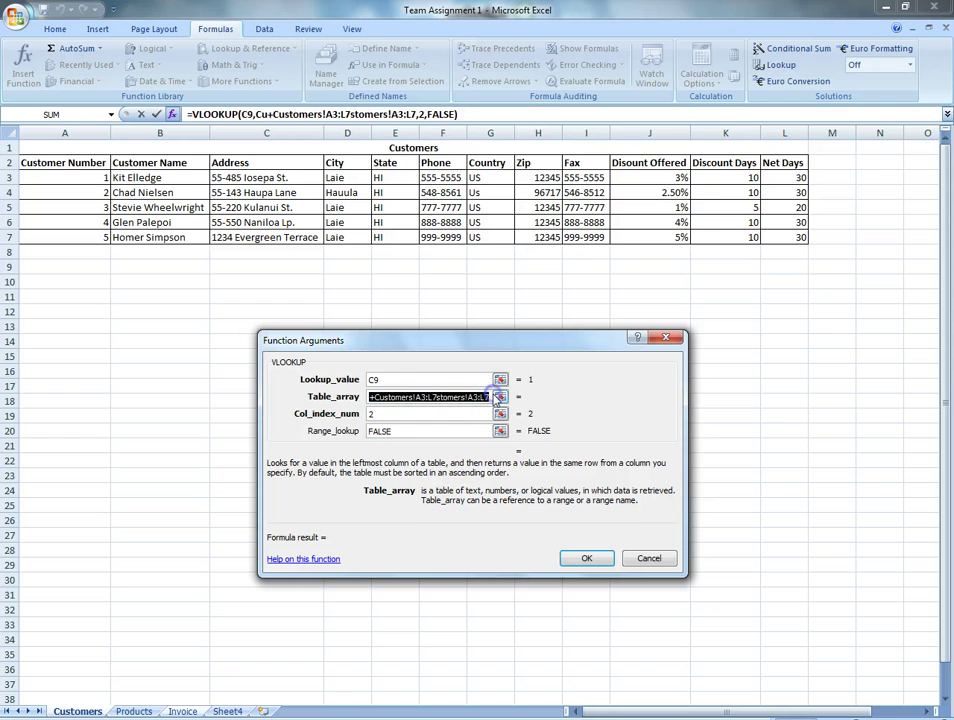
pyautogui.press('BackSpace')
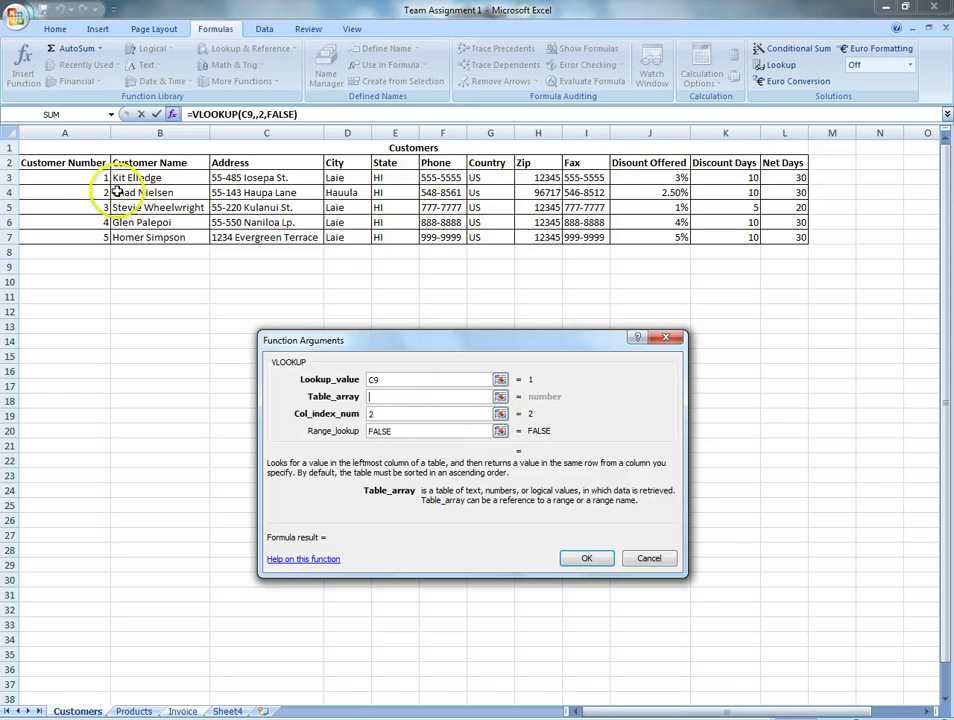
pyautogui.click(78, 178)
pyautogui.moveTo(78, 178); pyautogui.dragTo(775, 240)
# Step: Keep Col_index_num at 2 and set Range_lookup to false
pyautogui.click(396, 413)
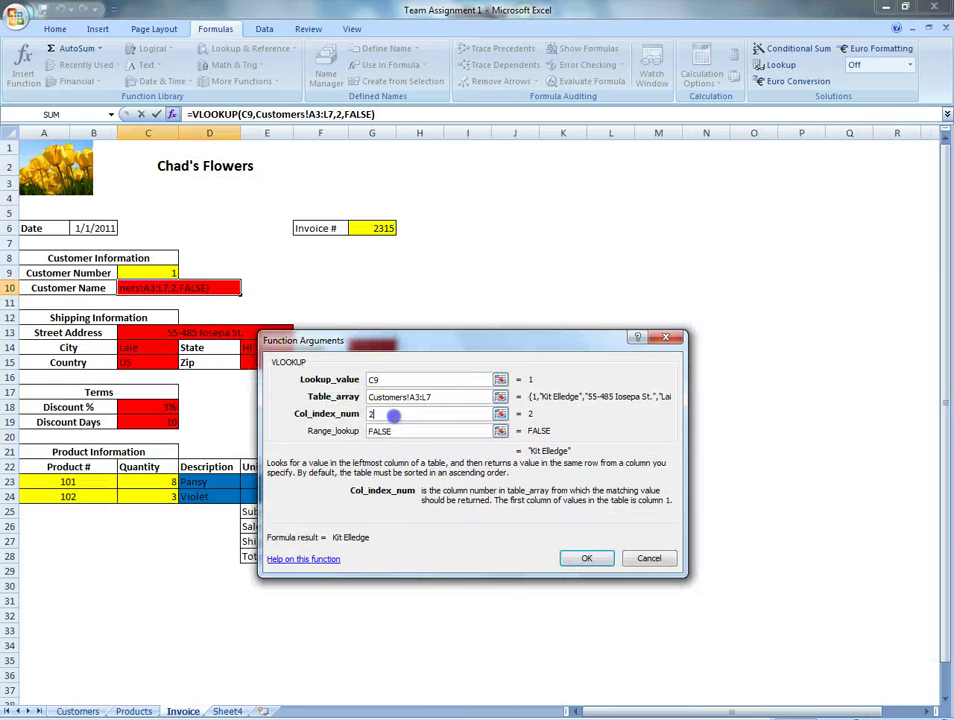
pyautogui.write('+')
pyautogui.click(77, 711)
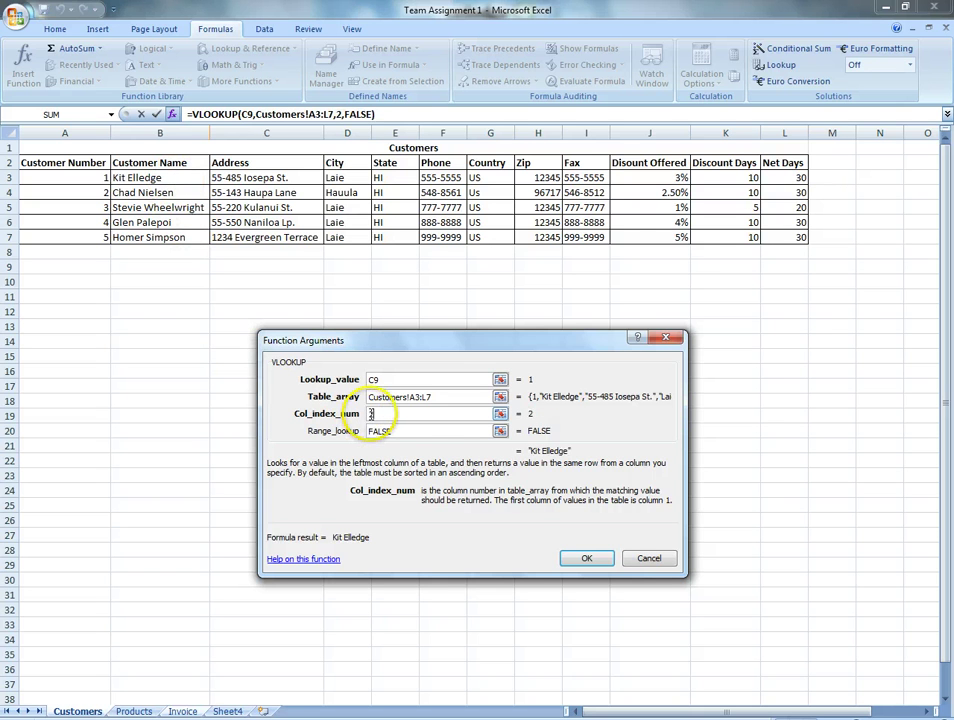
pyautogui.press('BackSpace')
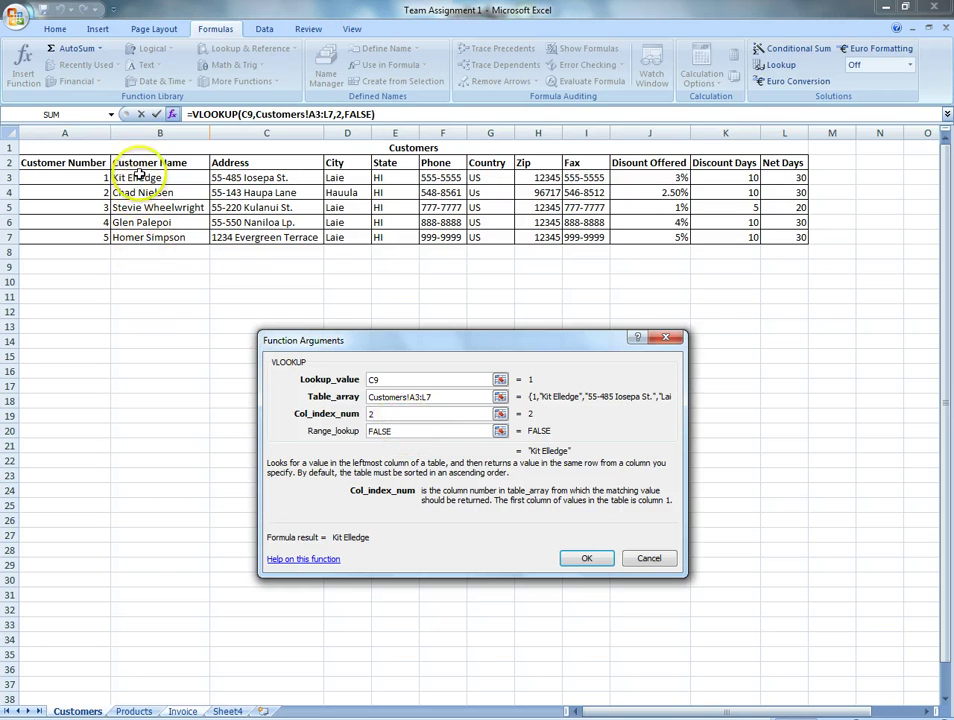
pyautogui.click(405, 431)
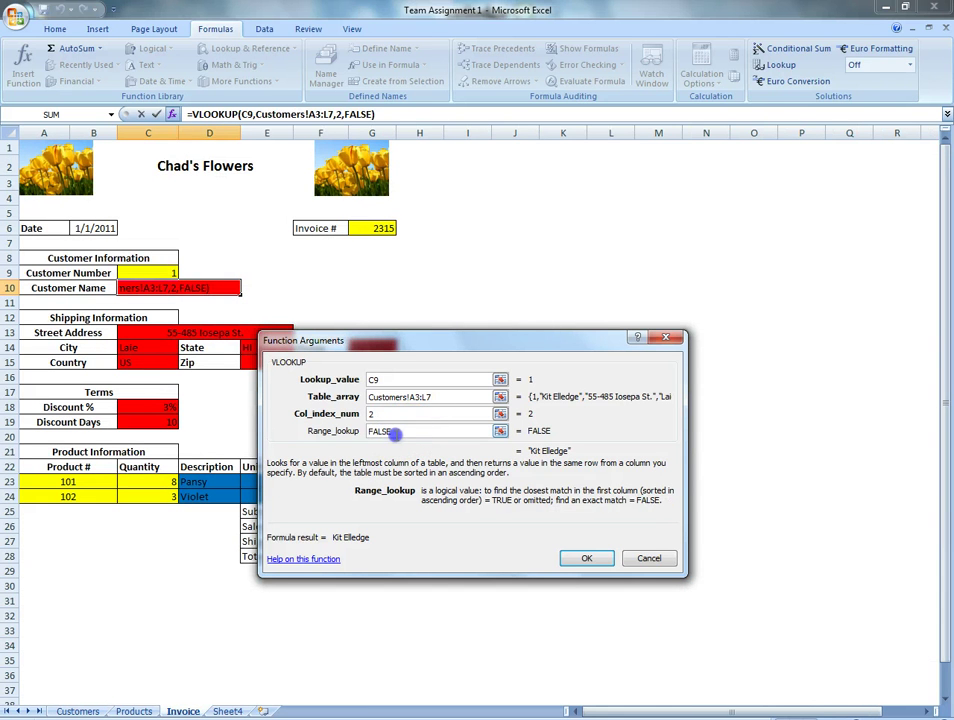
pyautogui.write('false')
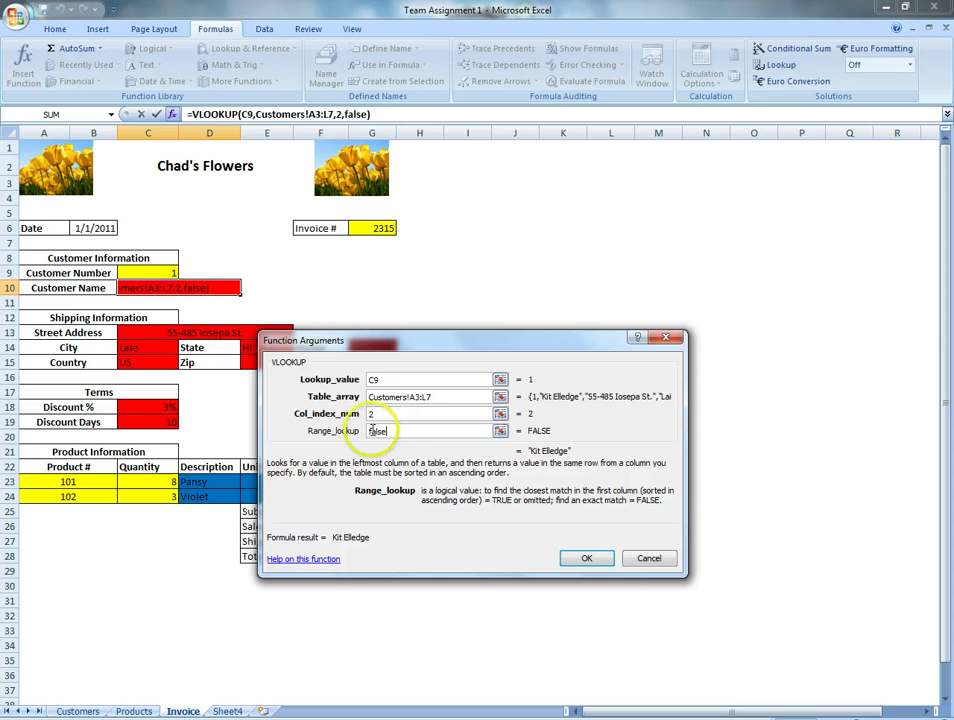
# Step: Confirm the Customer Name lookup and check the Street Address column number against the Customers columns
pyautogui.click(598, 564)
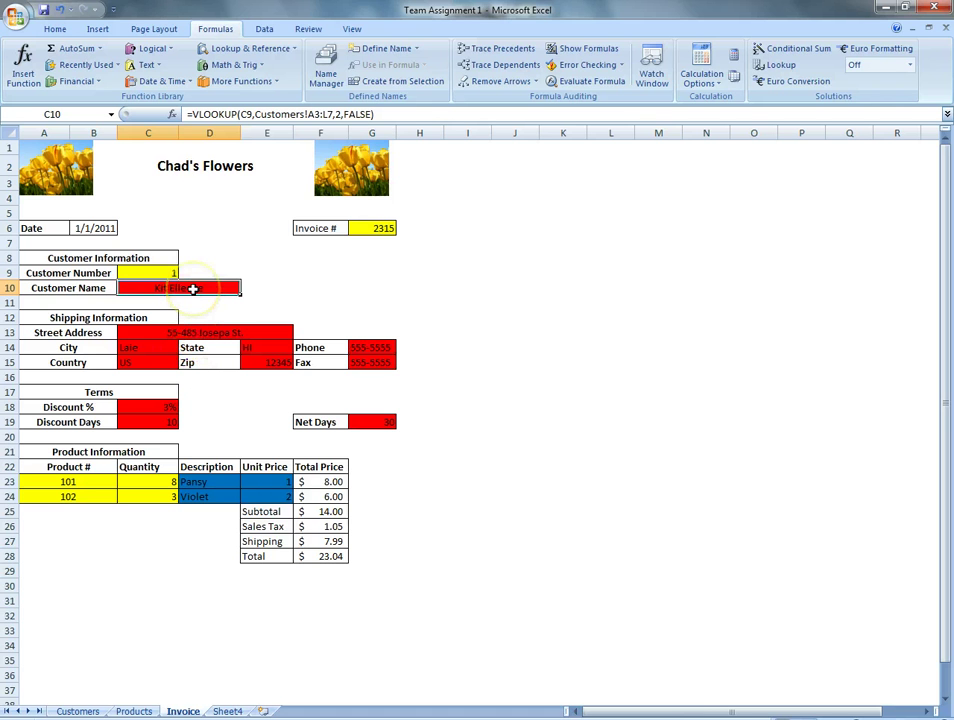
pyautogui.click(184, 332)
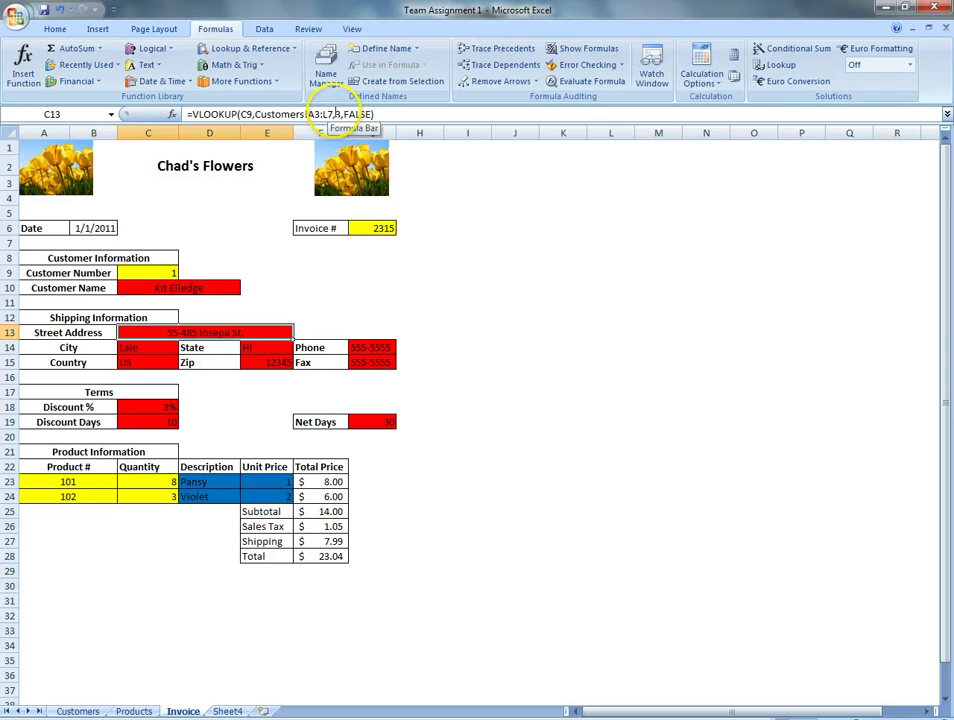
pyautogui.doubleClick(336, 114)
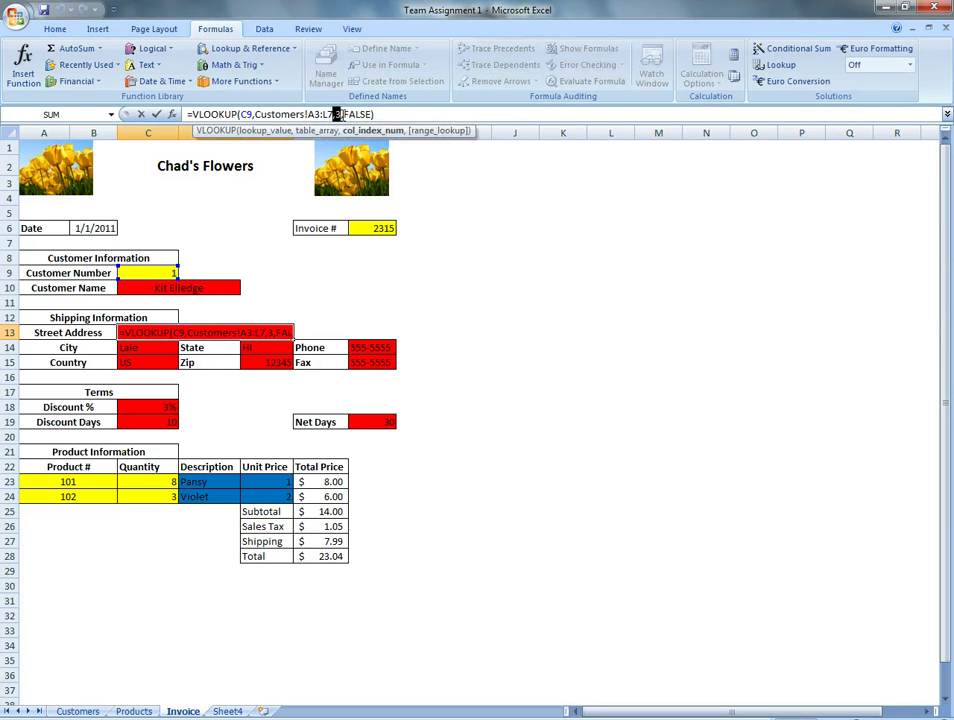
pyautogui.click(84, 712)
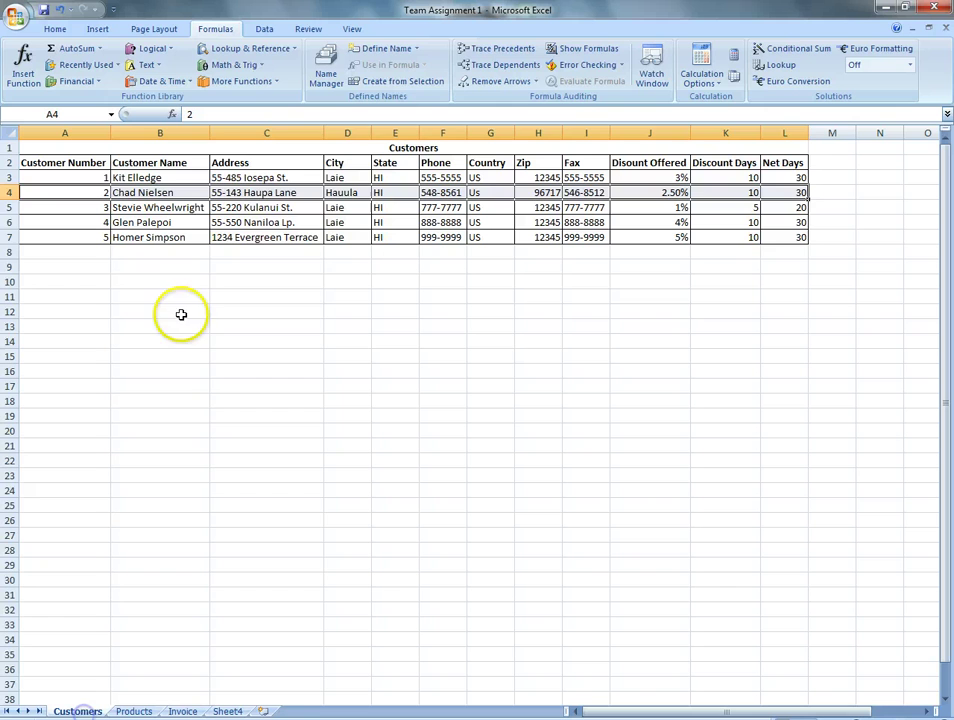
pyautogui.click(242, 133)
pyautogui.moveTo(242, 253); pyautogui.dragTo(242, 303)
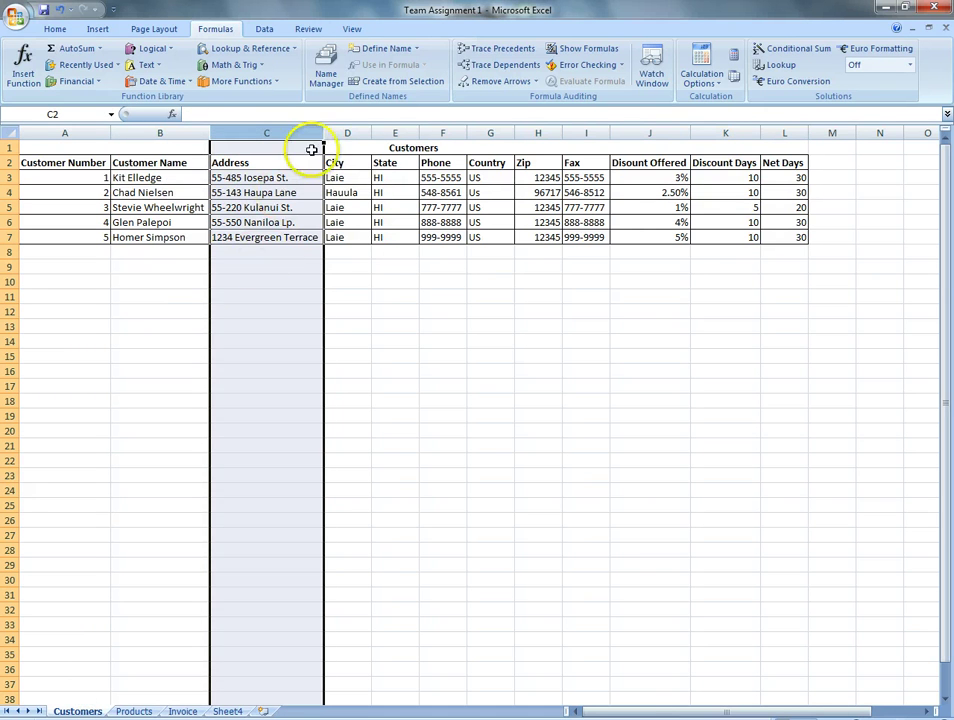
pyautogui.click(350, 132)
pyautogui.click(409, 132)
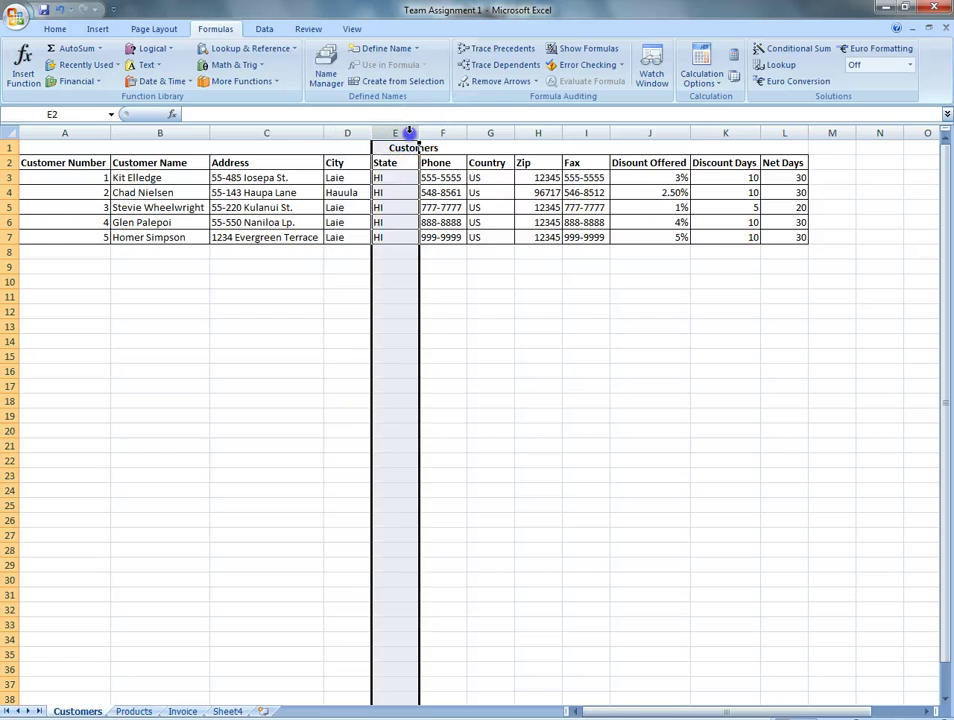
pyautogui.click(182, 711)
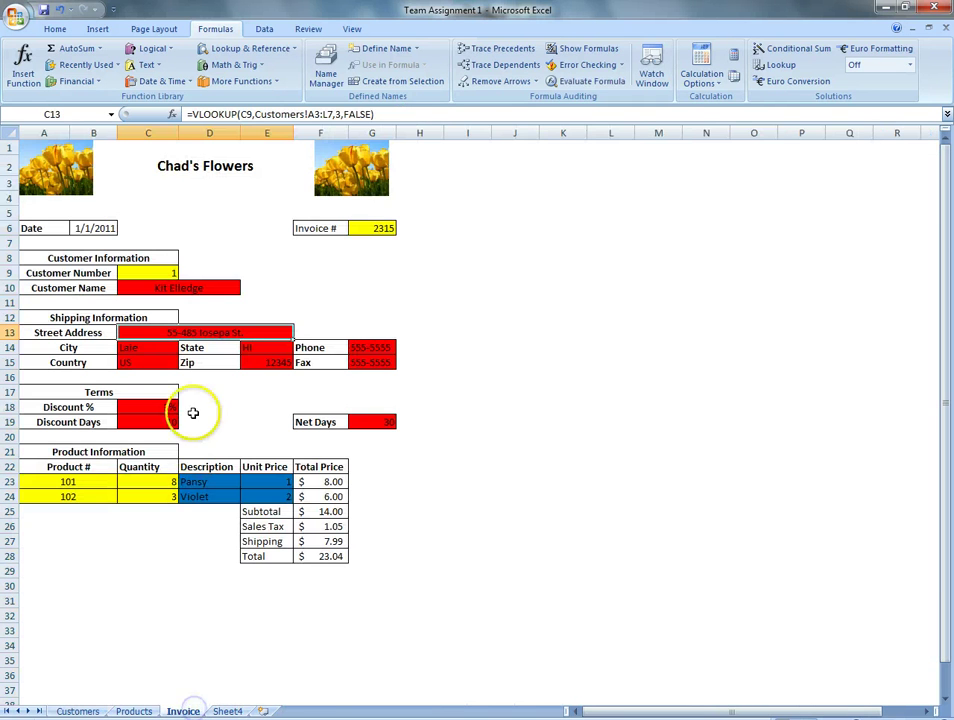
# Step: Verify the column numbers in the City (C14) and State (E14) lookup formulas
pyautogui.click(143, 349)
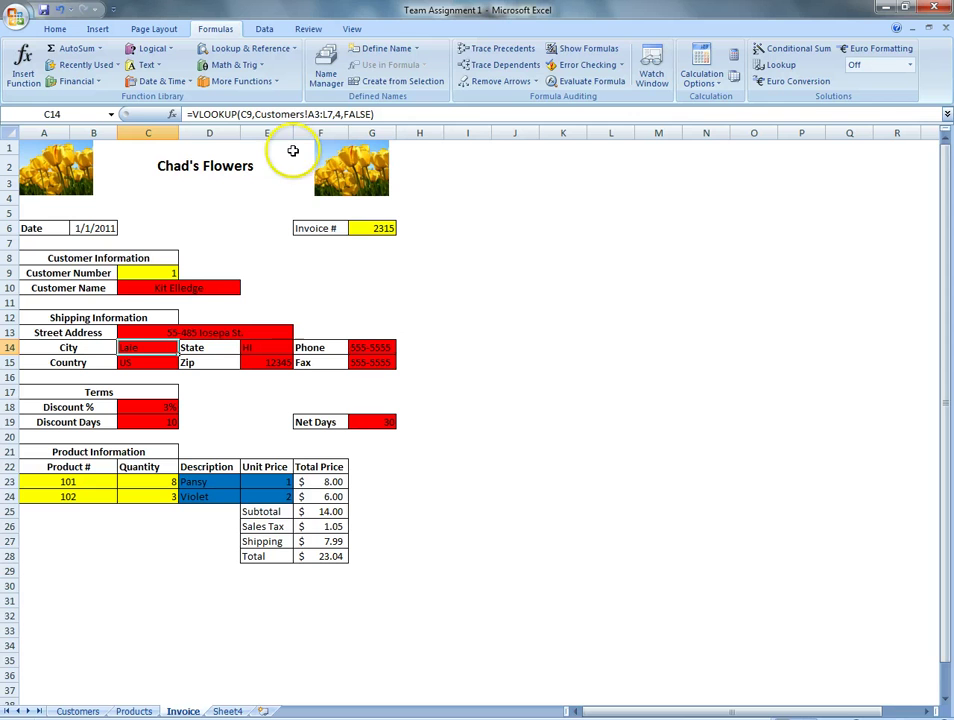
pyautogui.click(330, 116)
pyautogui.doubleClick(335, 115)
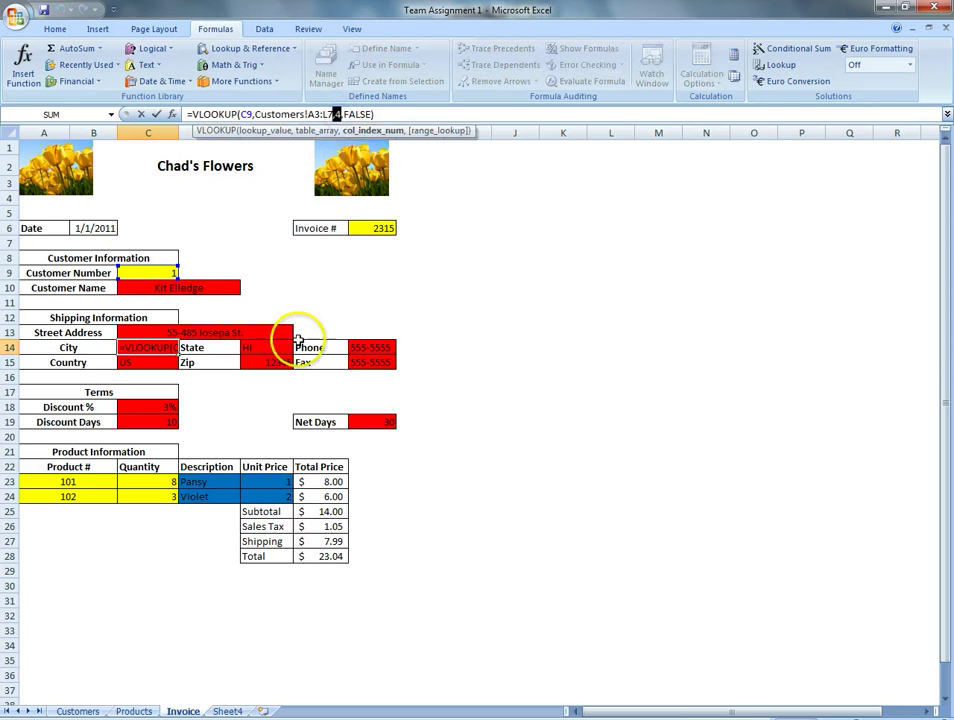
pyautogui.press('Return')
pyautogui.click(275, 347)
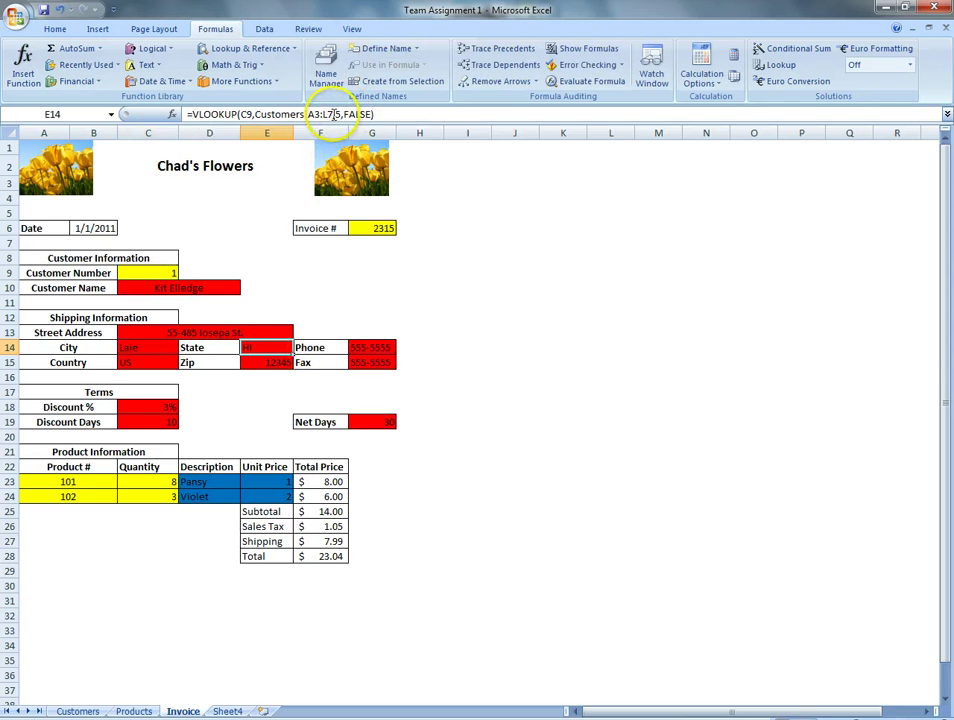
pyautogui.doubleClick(336, 114)
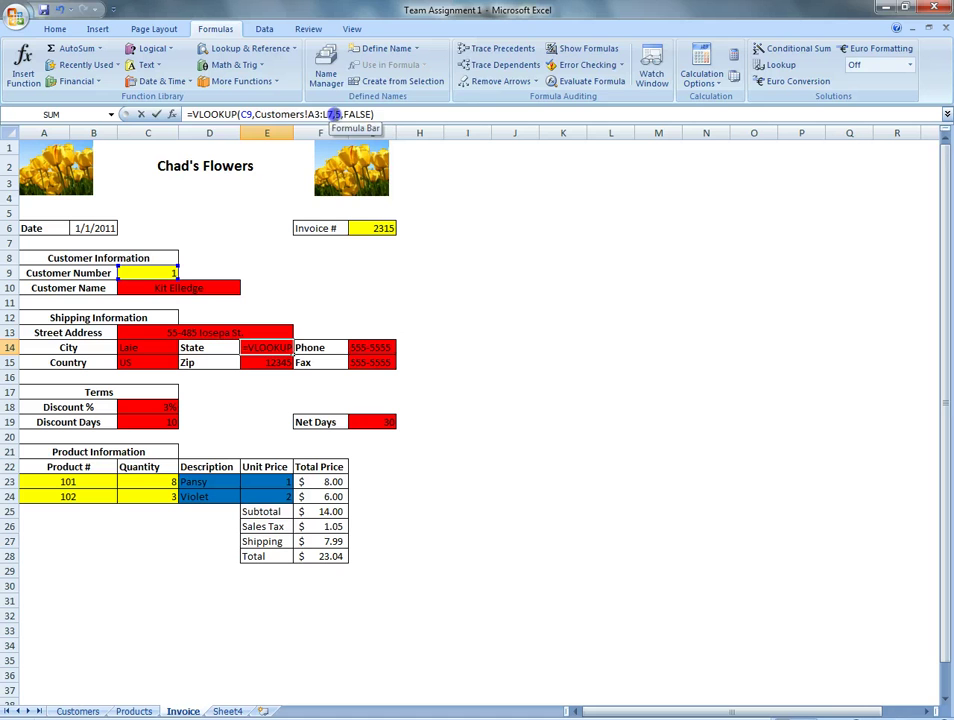
pyautogui.click(358, 277)
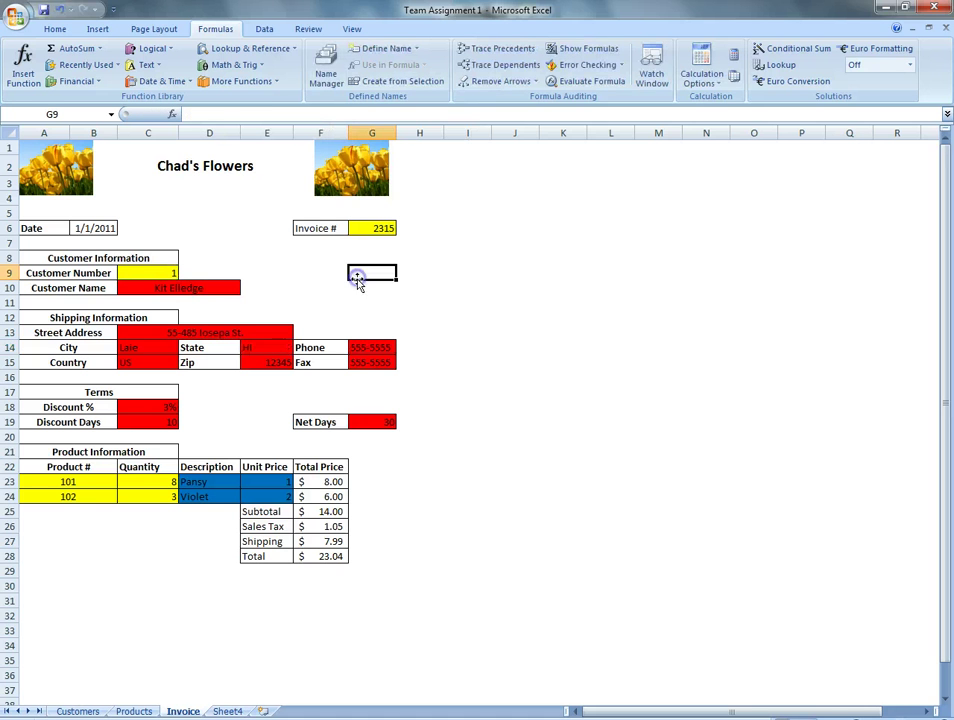
pyautogui.click(260, 348)
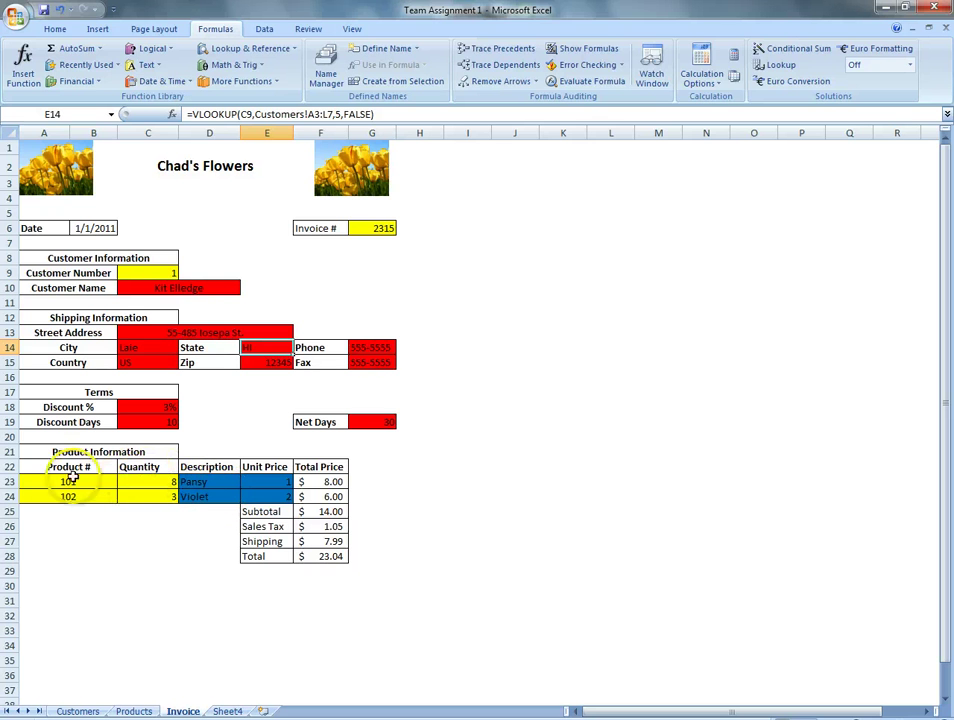
pyautogui.click(215, 481)
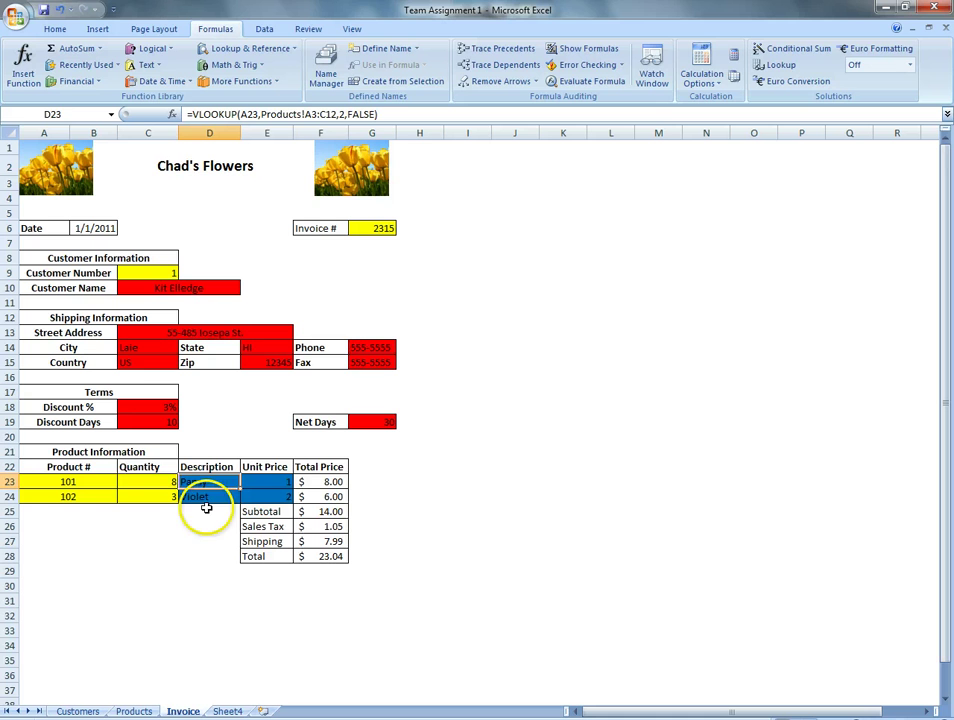
# Step: Compare the Description lookup's arguments with the Products table, cancelling the changes
pyautogui.click(23, 62)
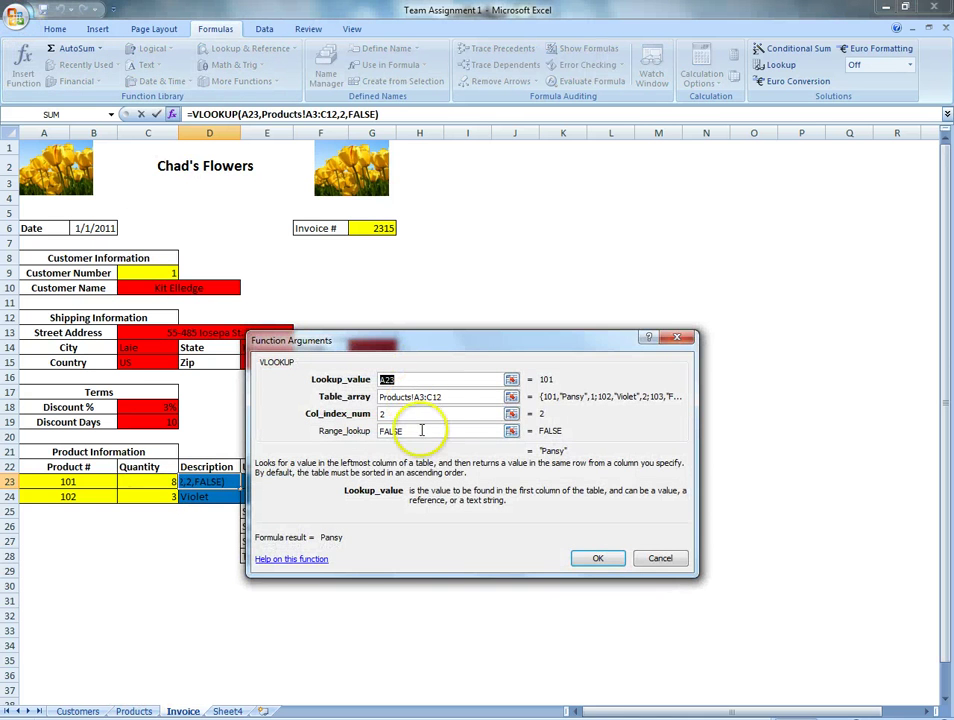
pyautogui.moveTo(468, 339); pyautogui.dragTo(624, 112)
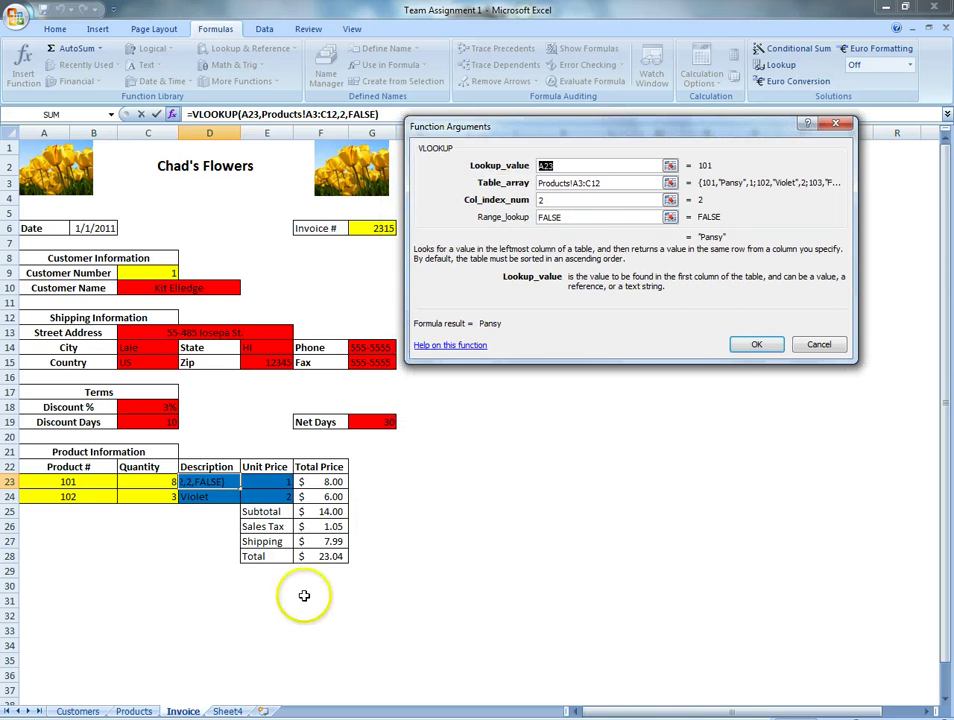
pyautogui.click(133, 711)
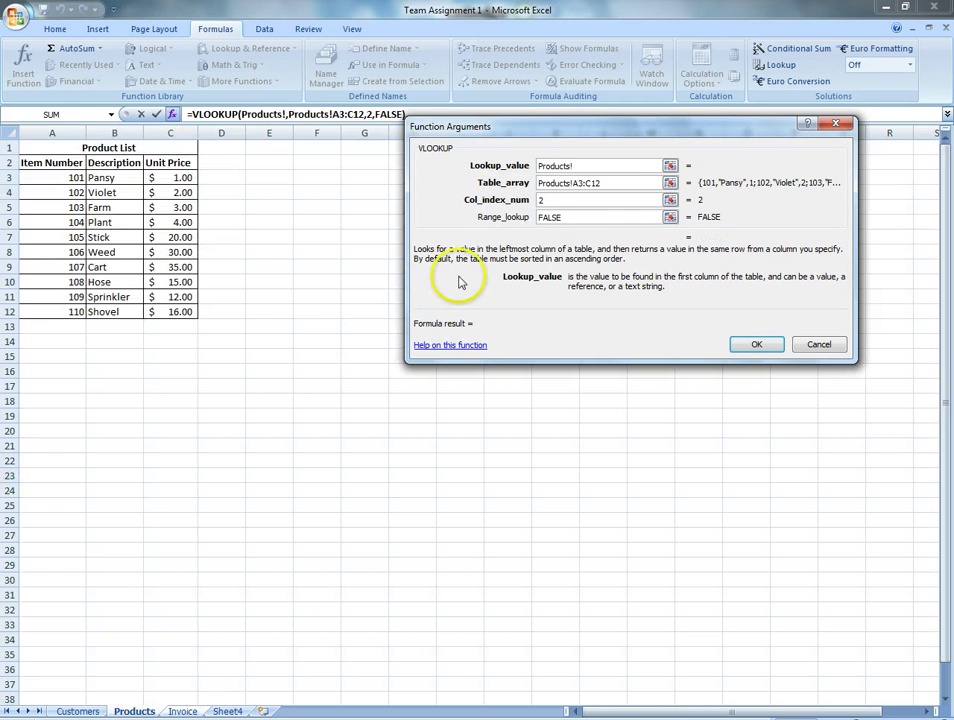
pyautogui.press('Escape')
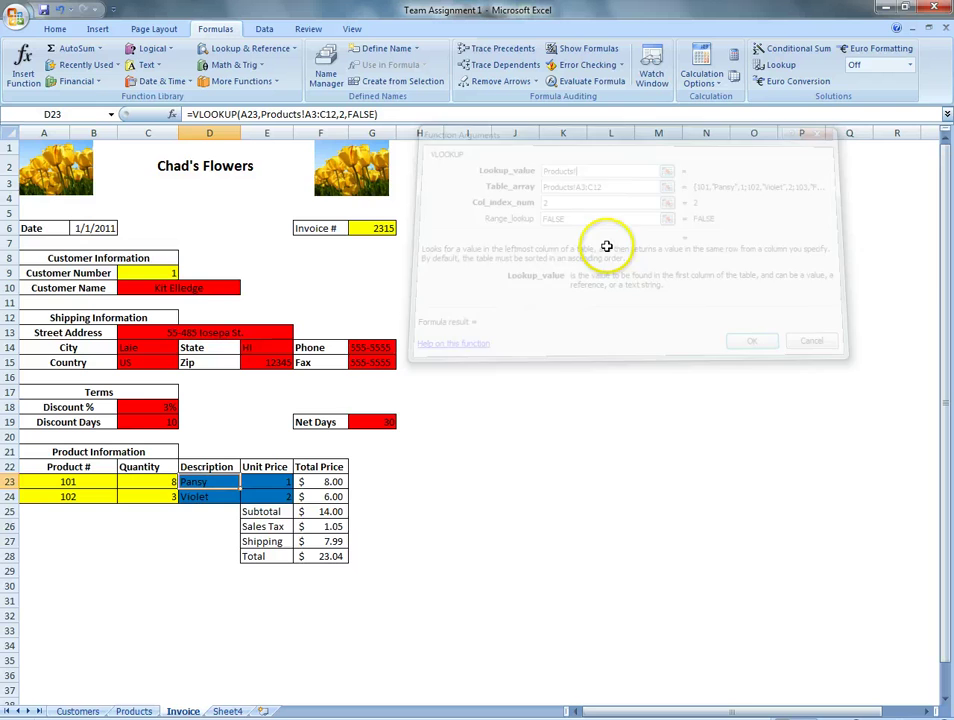
pyautogui.click(140, 709)
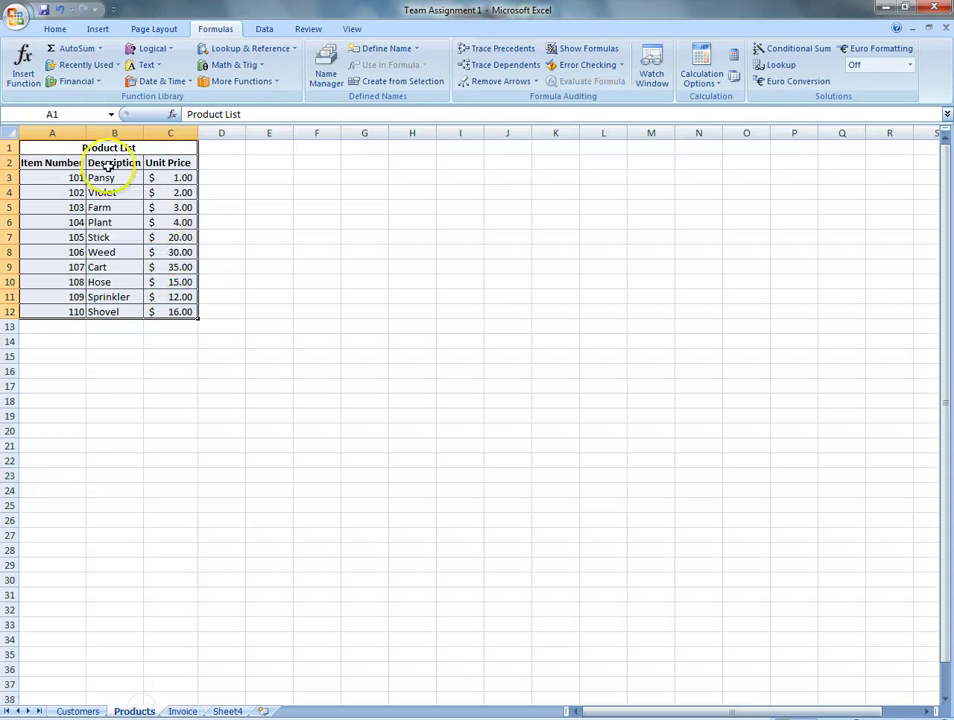
pyautogui.moveTo(57, 149); pyautogui.dragTo(143, 313)
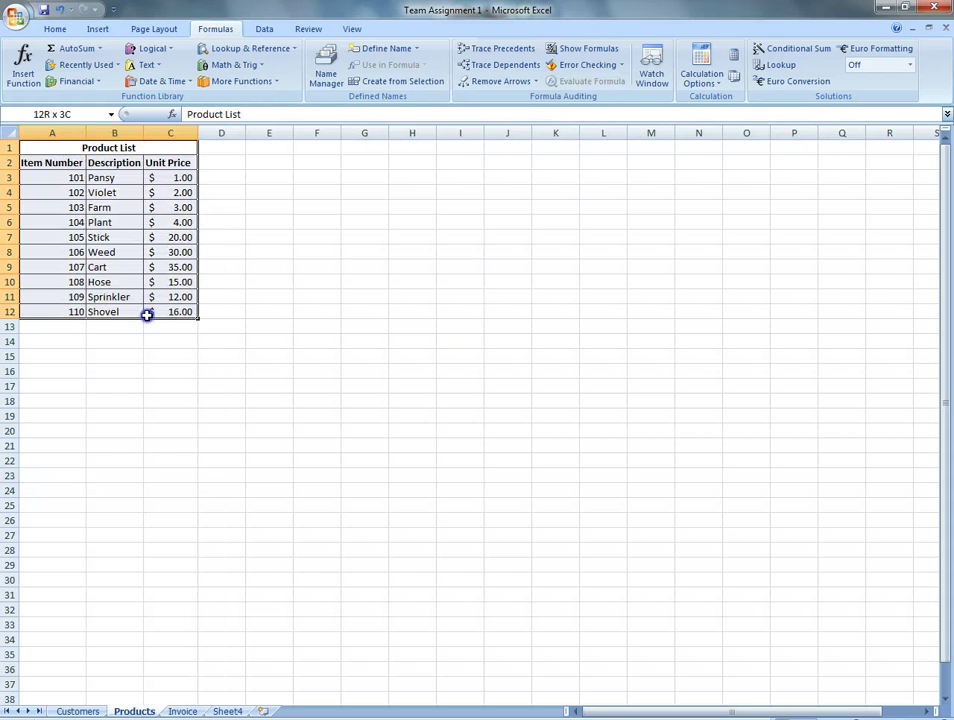
pyautogui.click(183, 711)
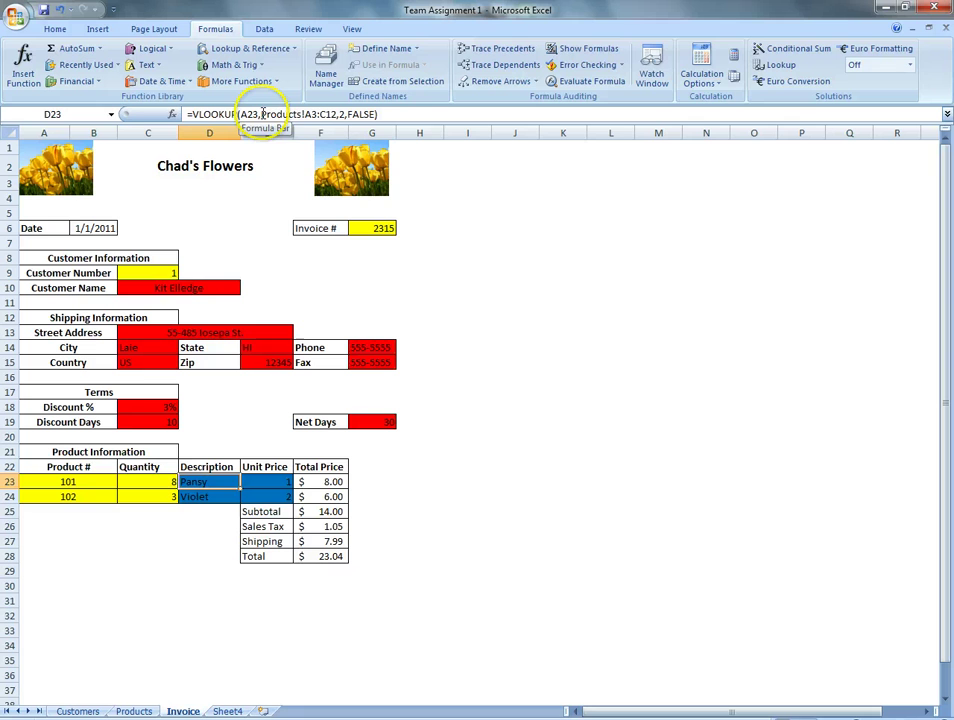
# Step: Commit D23's =VLOOKUP(A23,Products!A3:C12,2,FALSE) and verify it against the Products Description column
pyautogui.moveTo(261, 114); pyautogui.dragTo(333, 114)
pyautogui.click(304, 146)
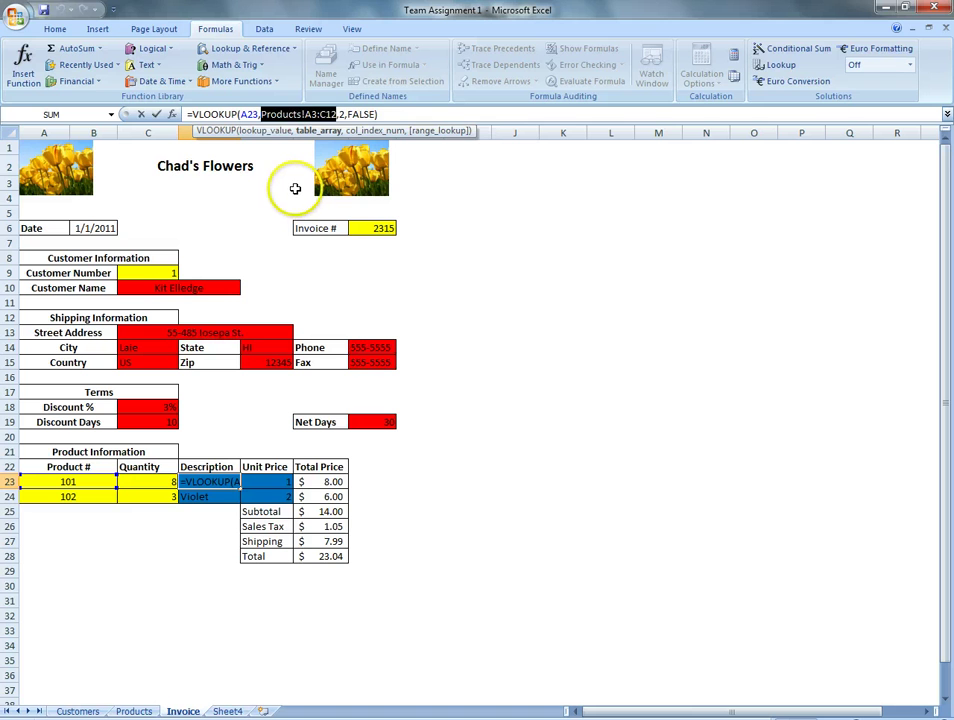
pyautogui.press('Return')
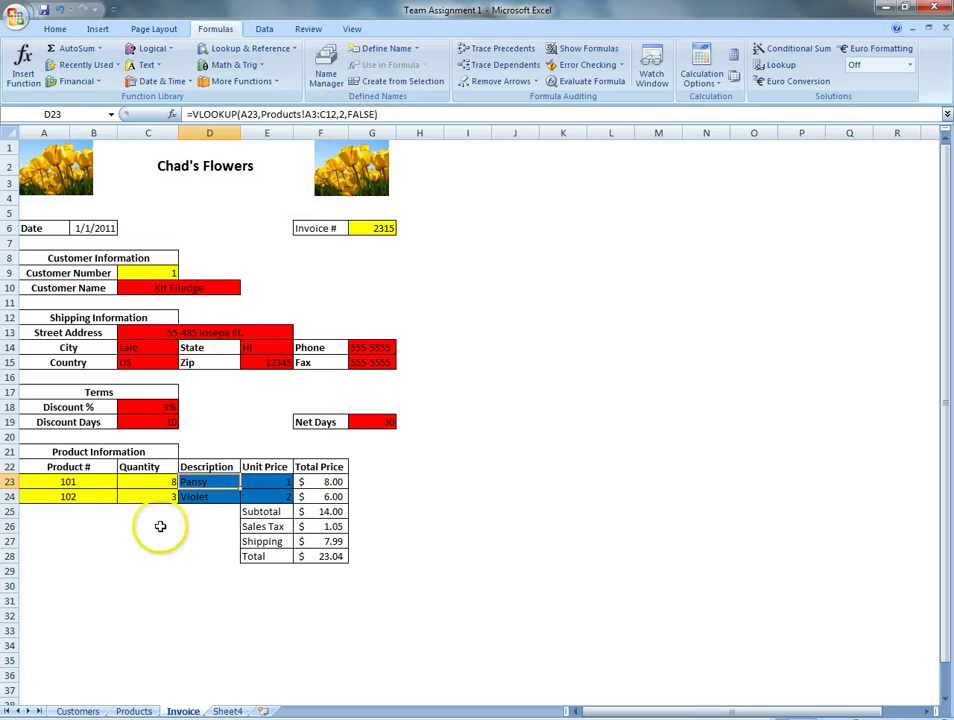
pyautogui.click(336, 114)
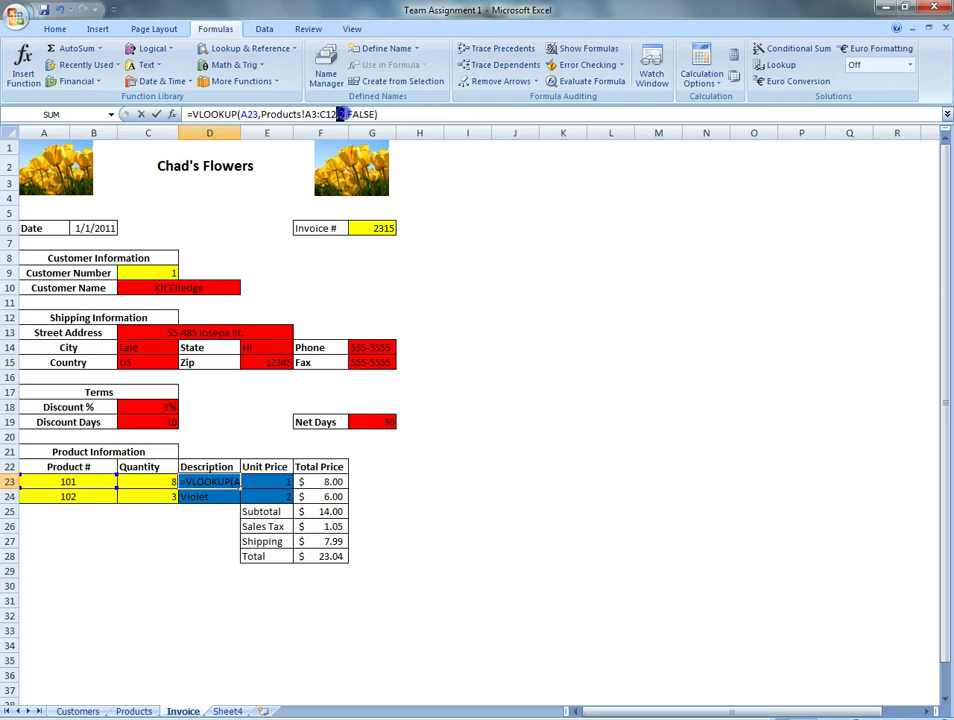
pyautogui.press('Return')
pyautogui.click(137, 711)
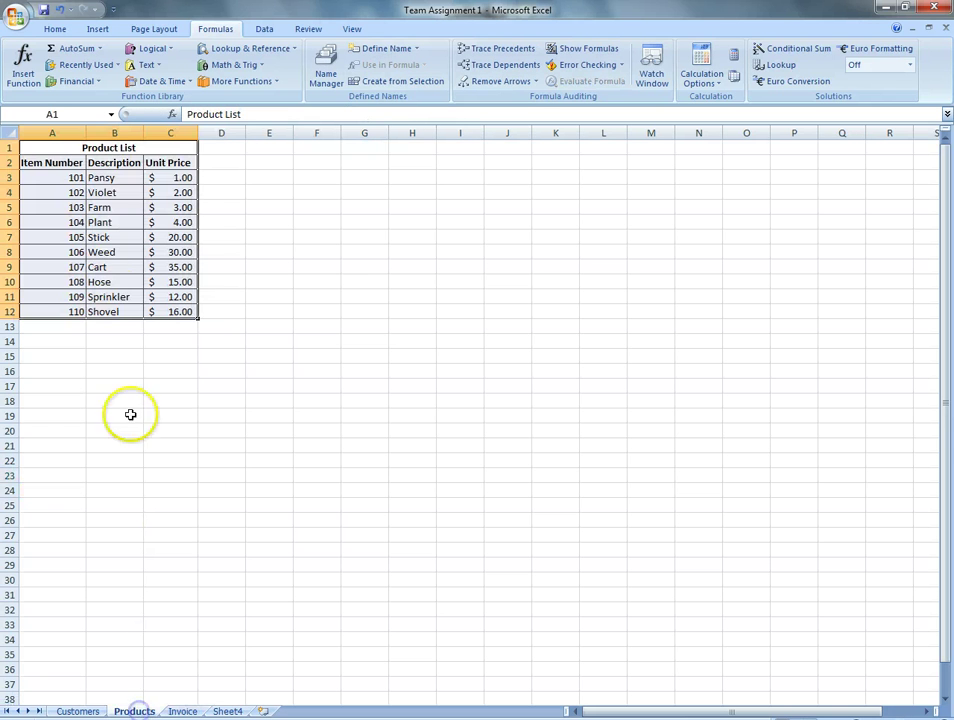
pyautogui.moveTo(124, 147); pyautogui.dragTo(113, 222)
pyautogui.click(119, 131)
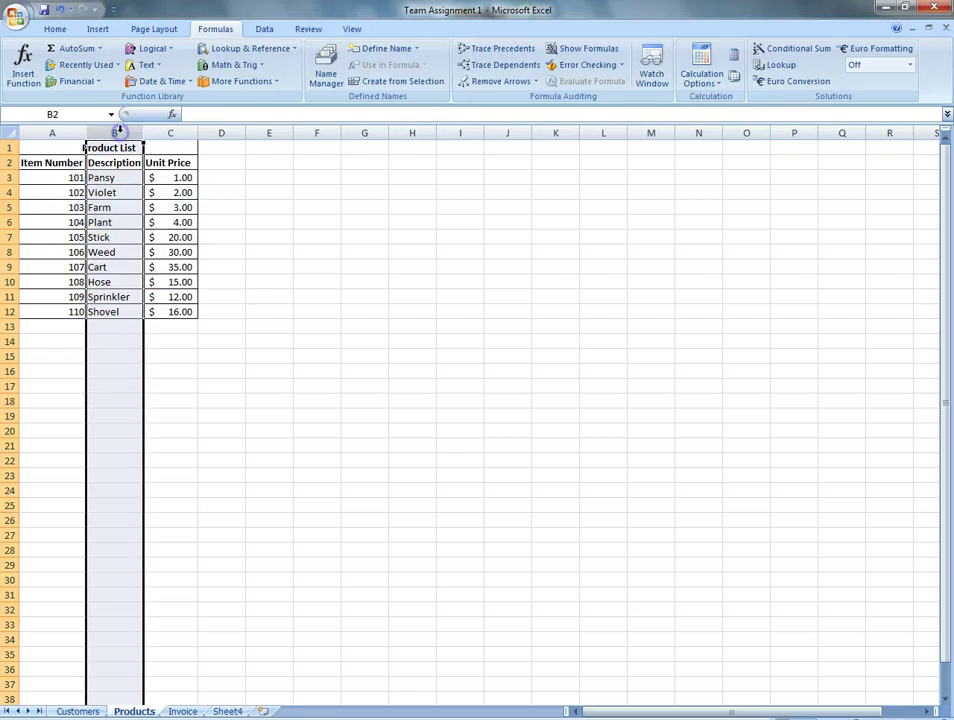
pyautogui.click(184, 711)
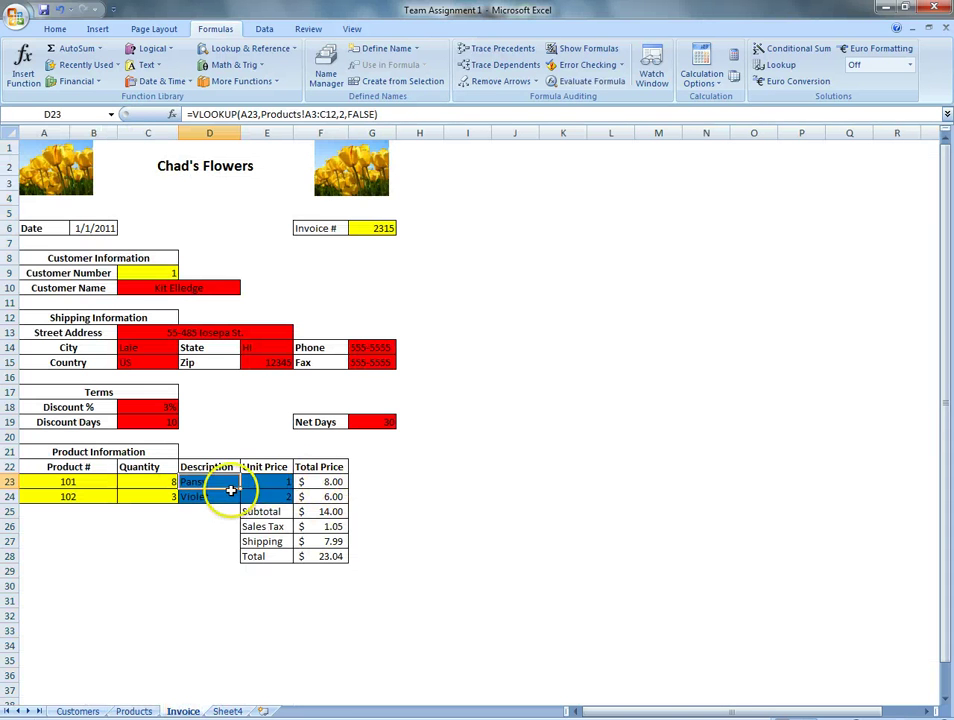
pyautogui.click(345, 114)
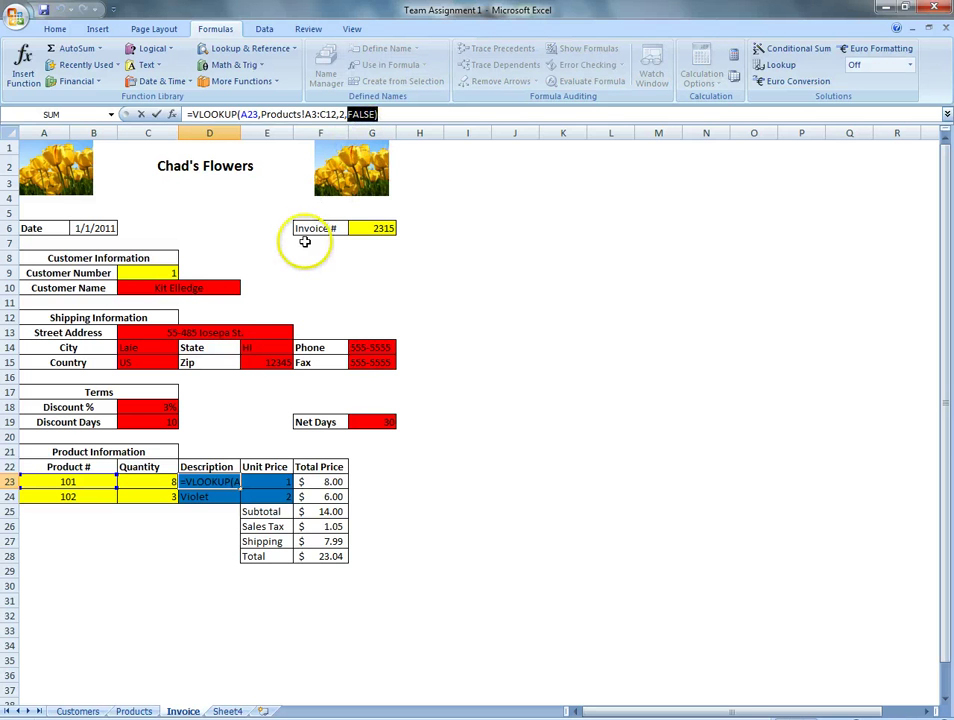
pyautogui.click(287, 490)
pyautogui.press('Escape')
pyautogui.press('Tab')
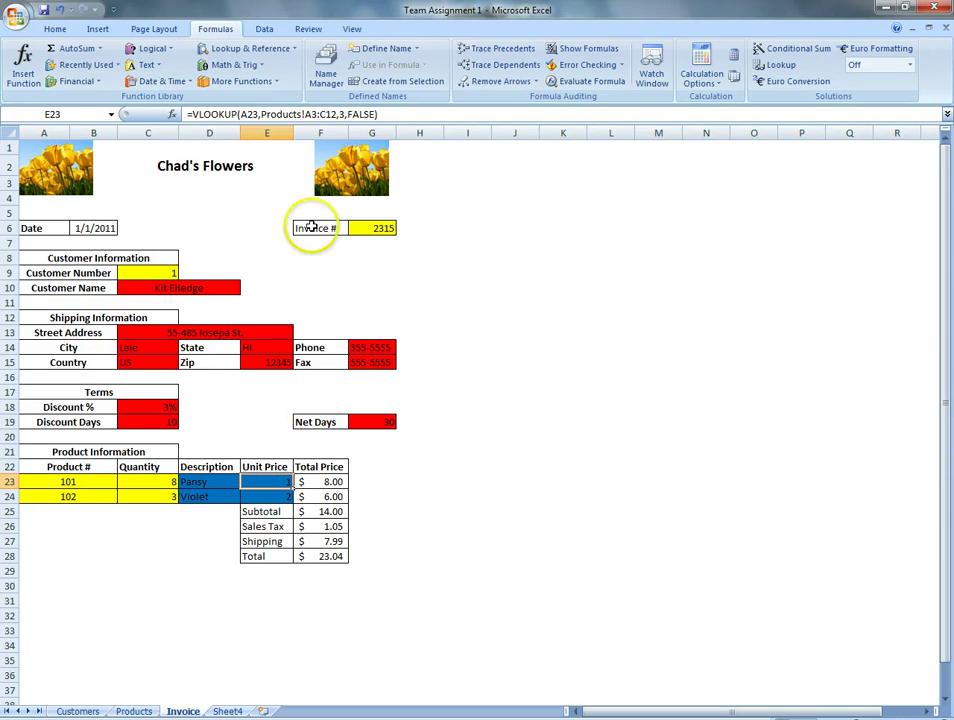
pyautogui.doubleClick(325, 114)
pyautogui.press('Escape')
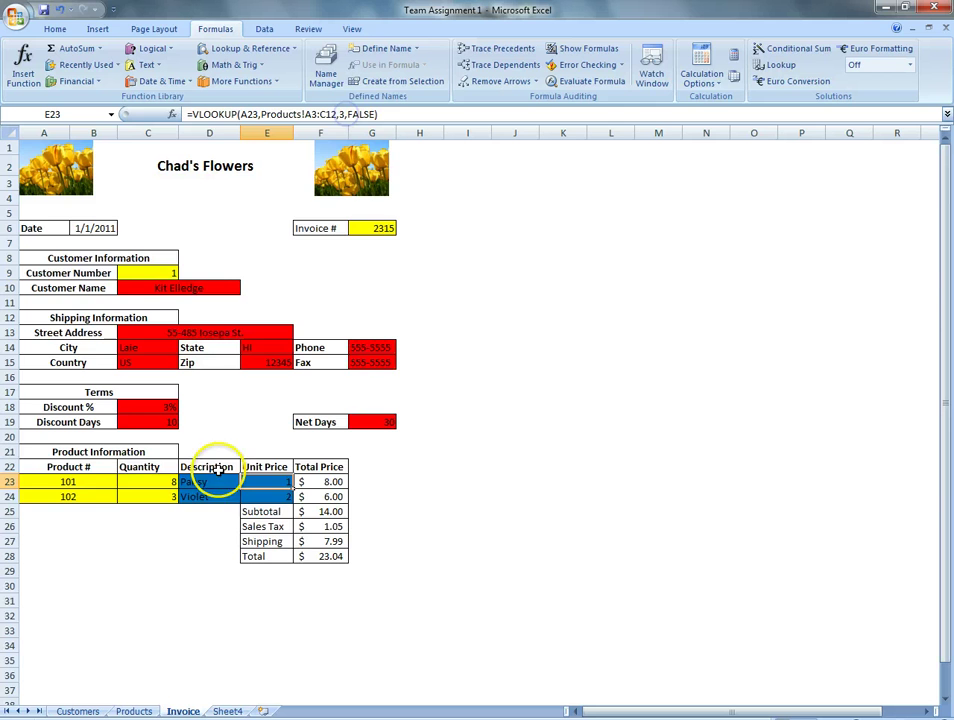
pyautogui.click(136, 710)
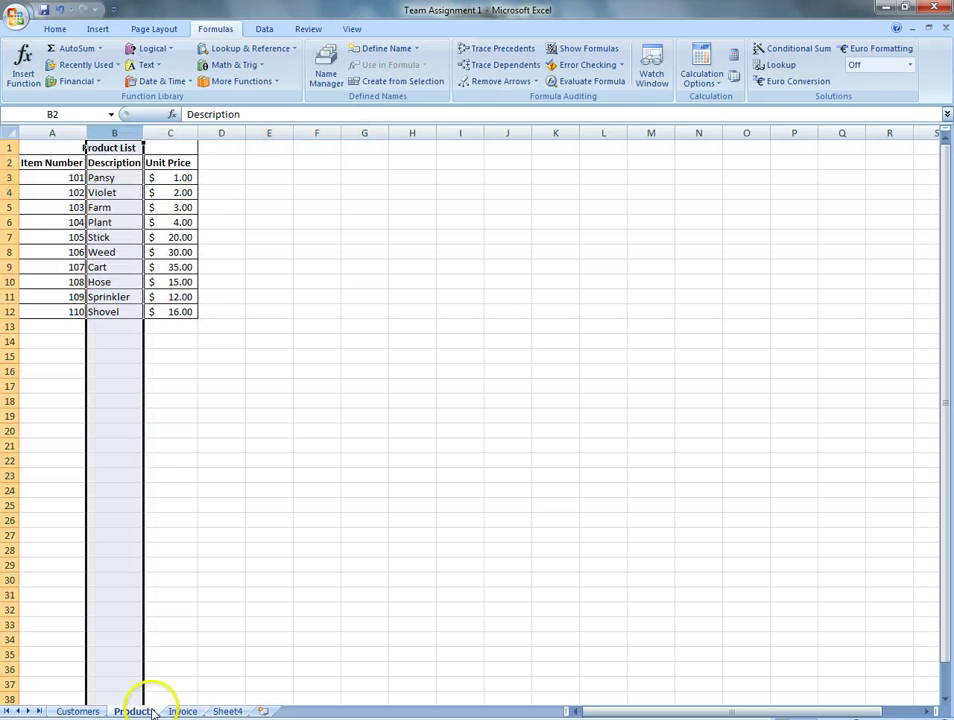
pyautogui.click(184, 134)
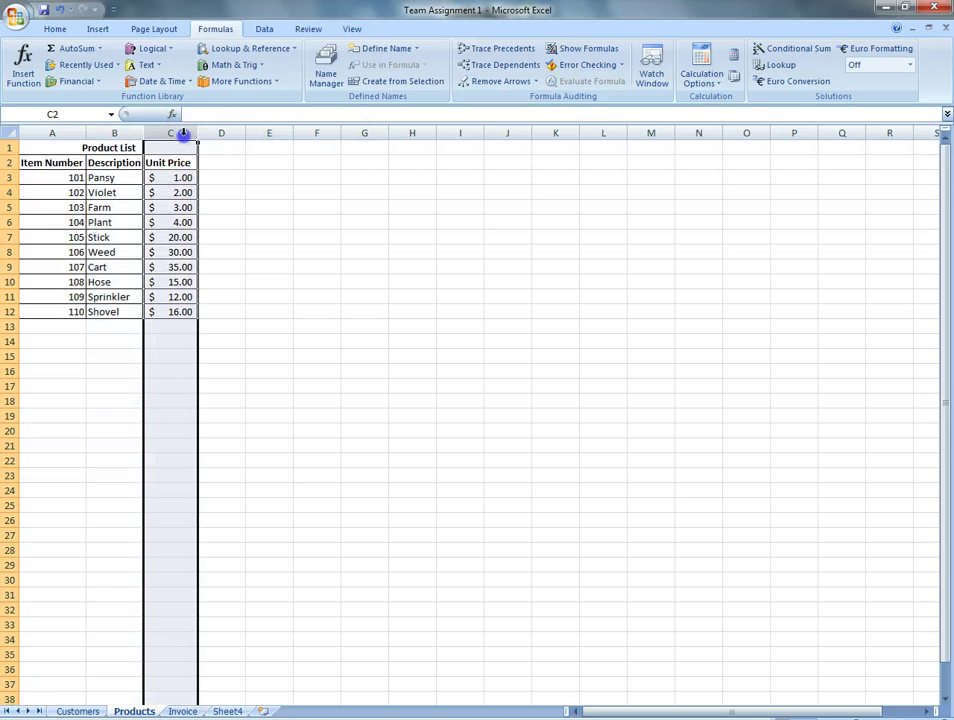
pyautogui.click(183, 711)
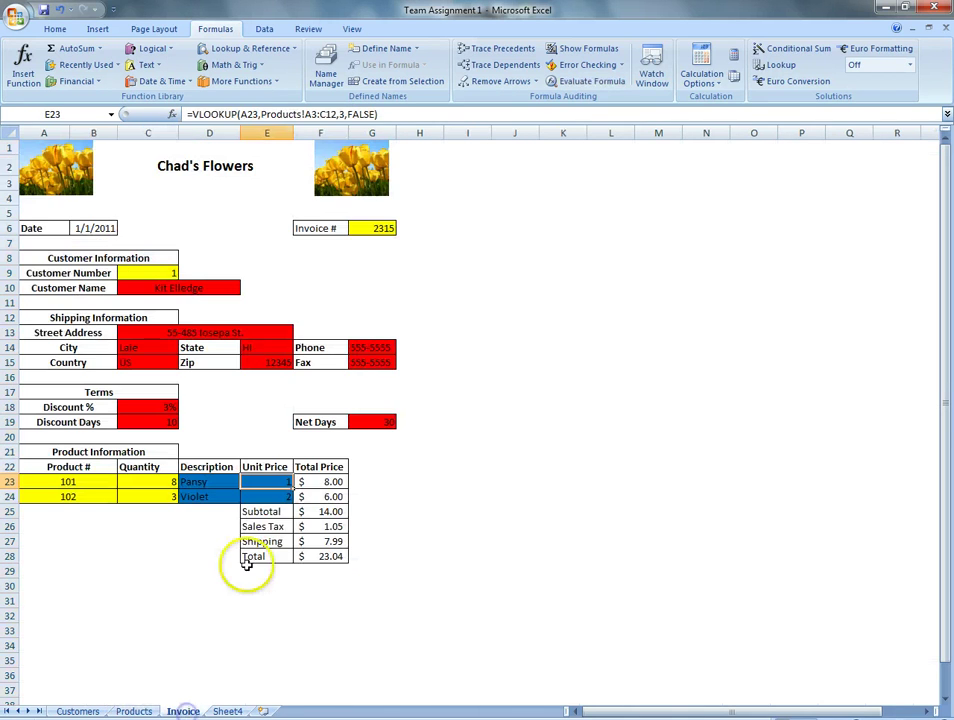
pyautogui.click(321, 482)
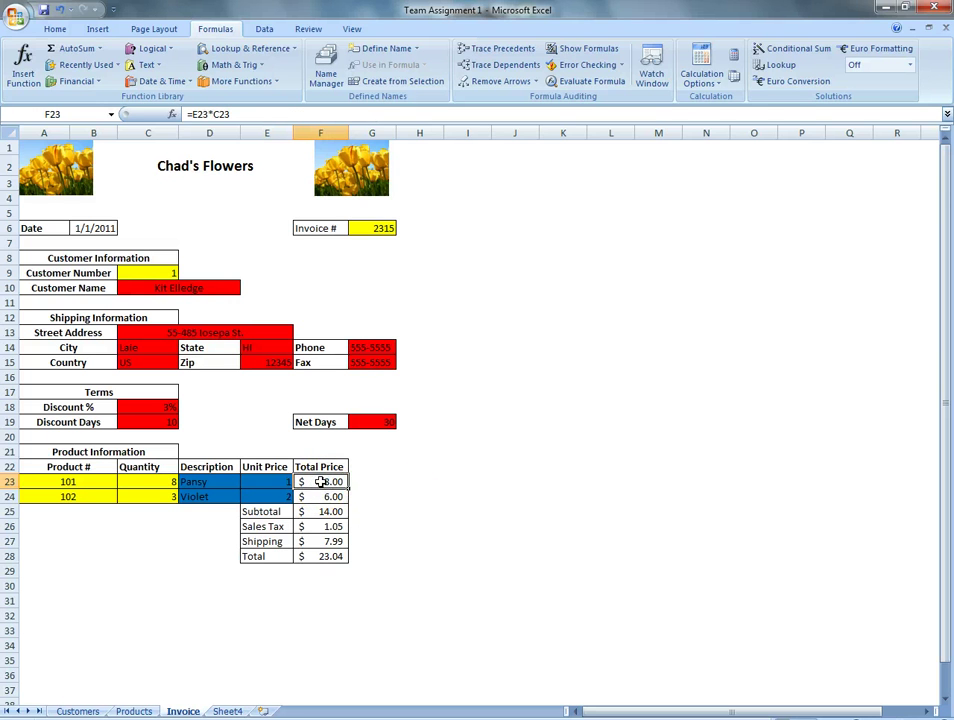
# Step: Enter product 104 in A23 and verify the Plant description, unit price 4 and line total formula
pyautogui.click(77, 483)
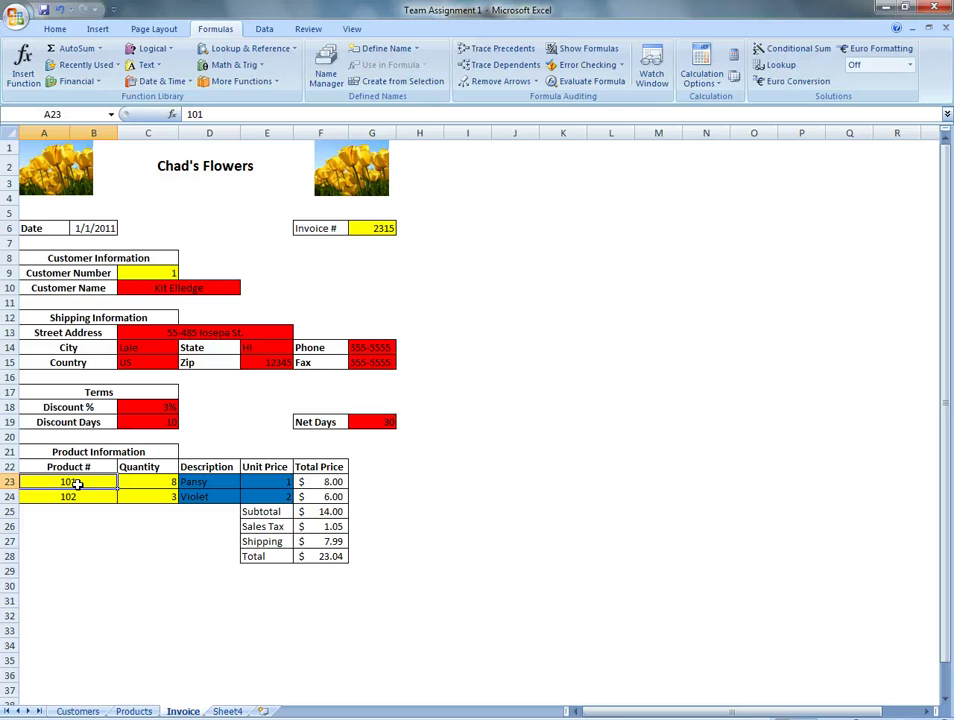
pyautogui.write('1')
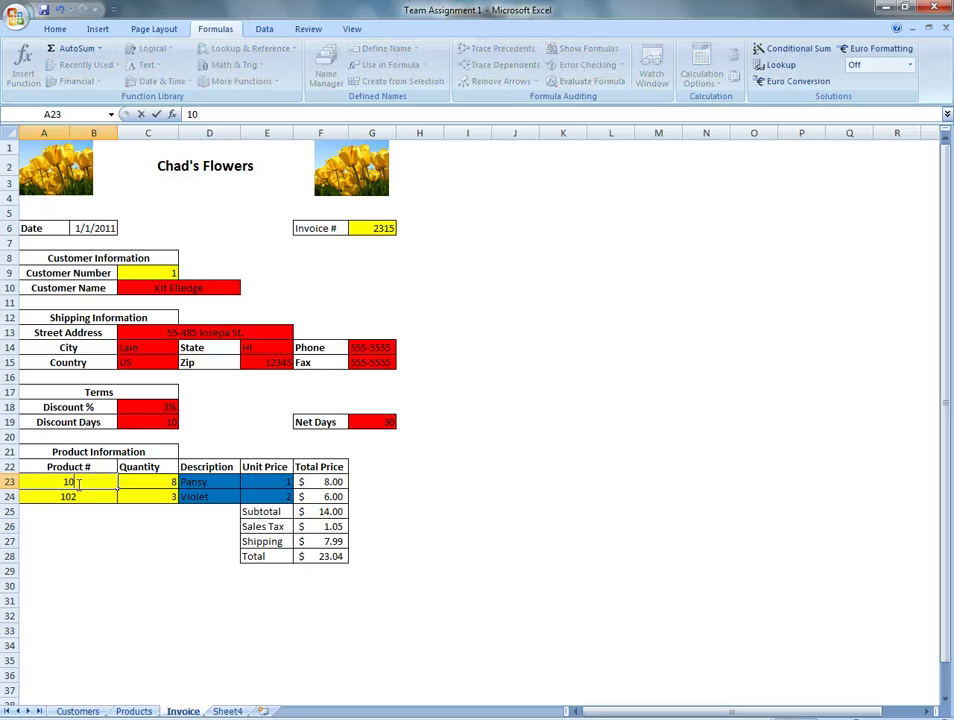
pyautogui.press('Return')
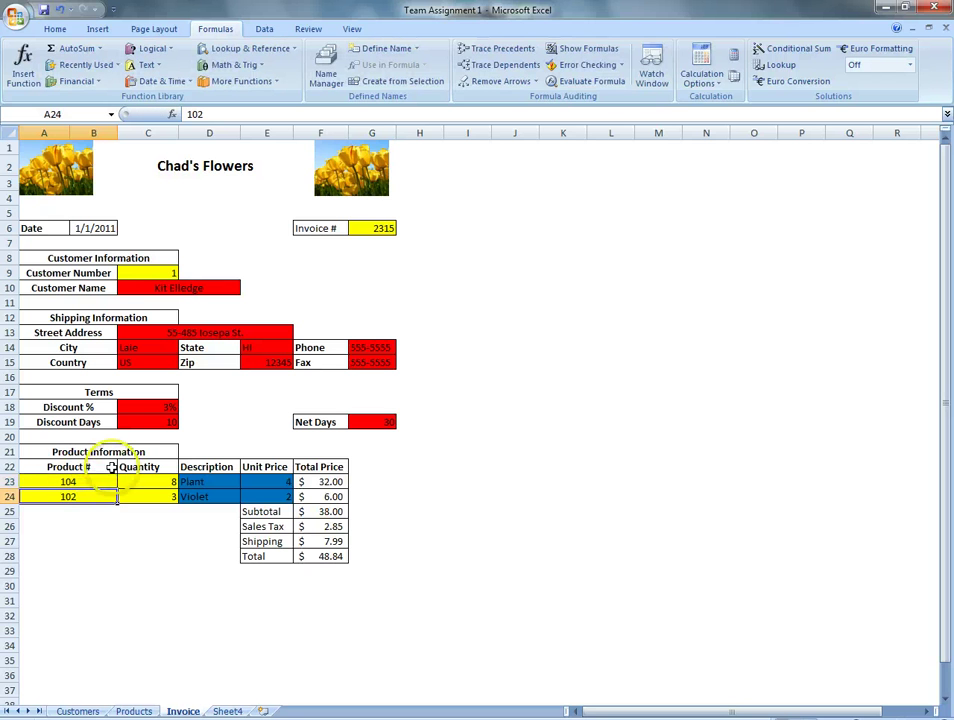
pyautogui.click(197, 483)
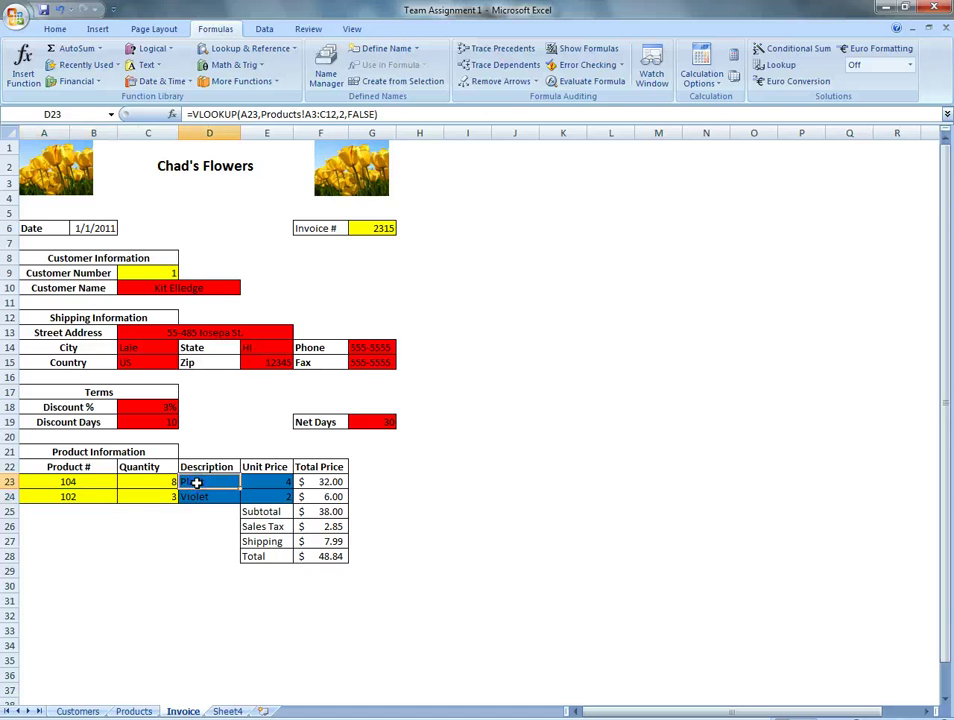
pyautogui.scroll(4, 197, 483)
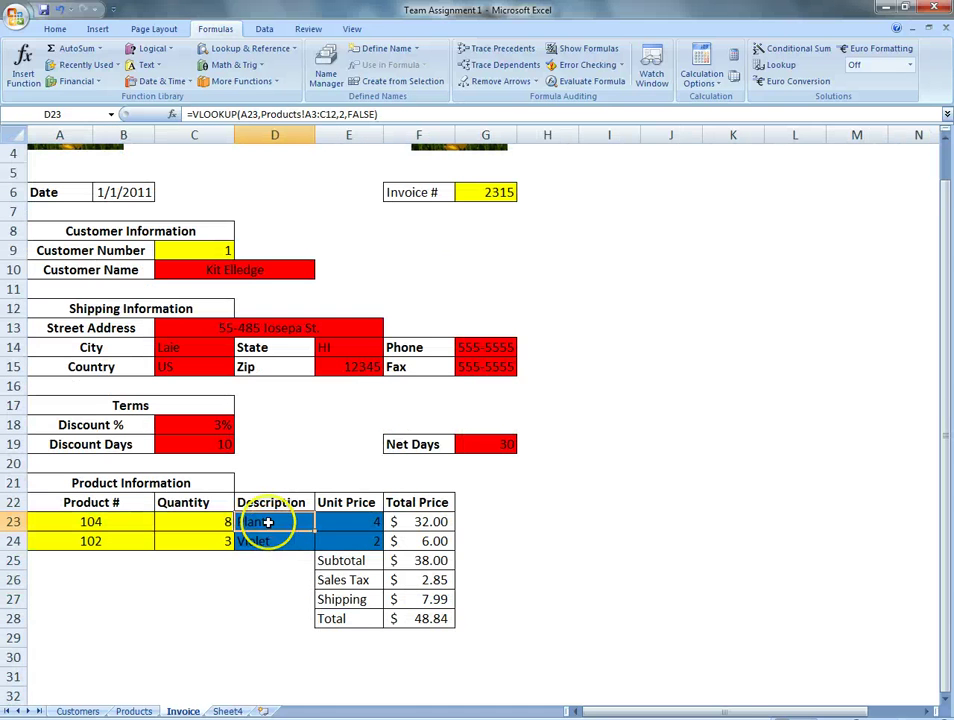
pyautogui.click(371, 523)
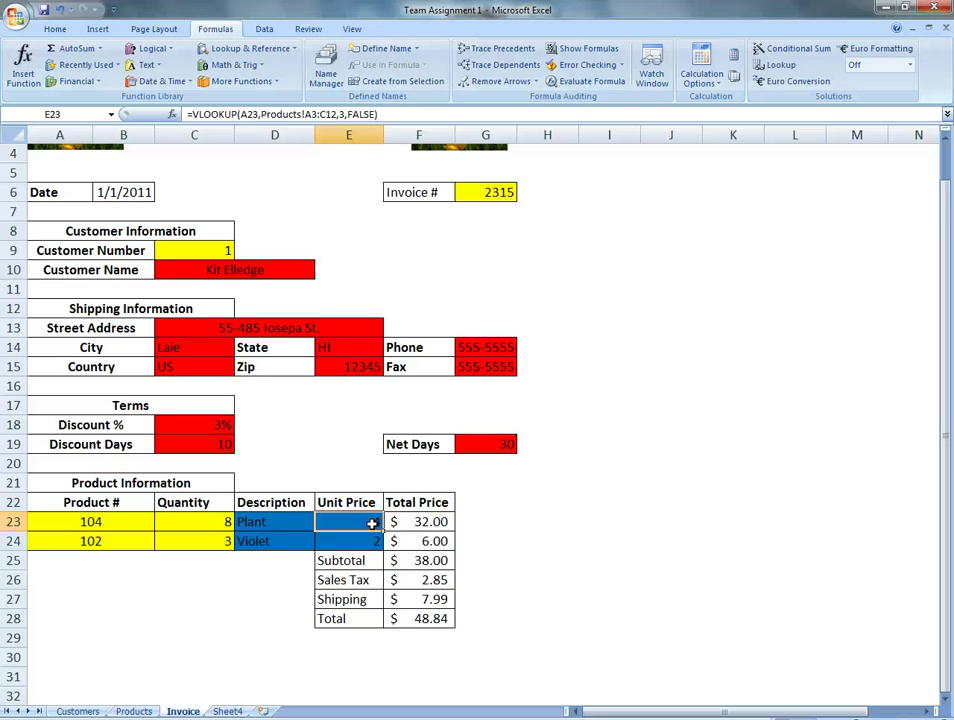
pyautogui.scroll(-1, 371, 523)
pyautogui.click(434, 463)
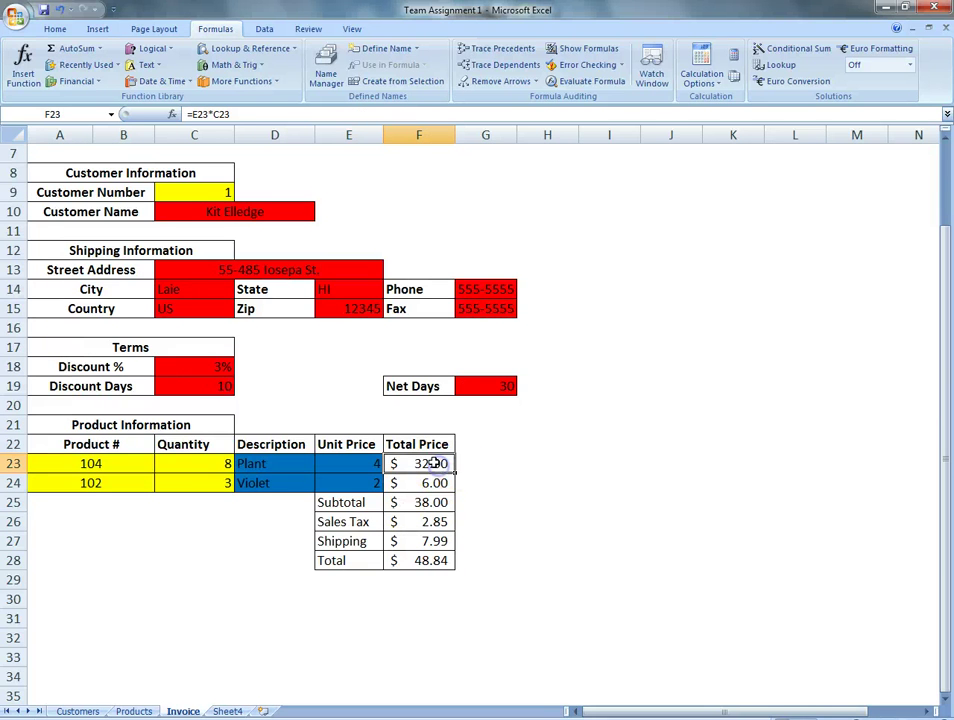
pyautogui.doubleClick(434, 463)
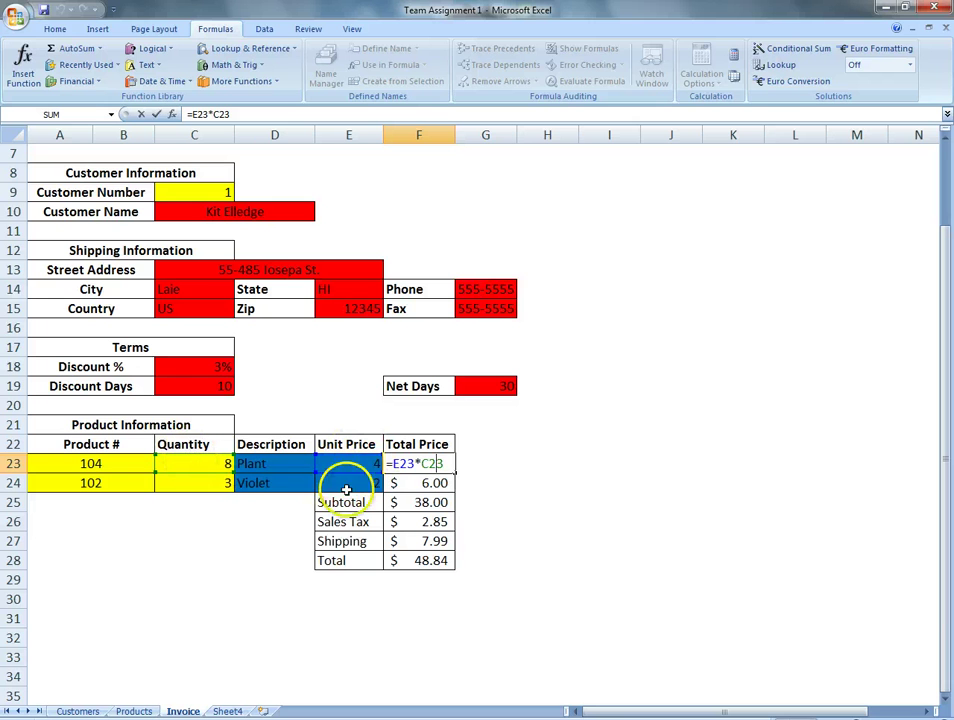
pyautogui.press('Escape')
pyautogui.click(410, 484)
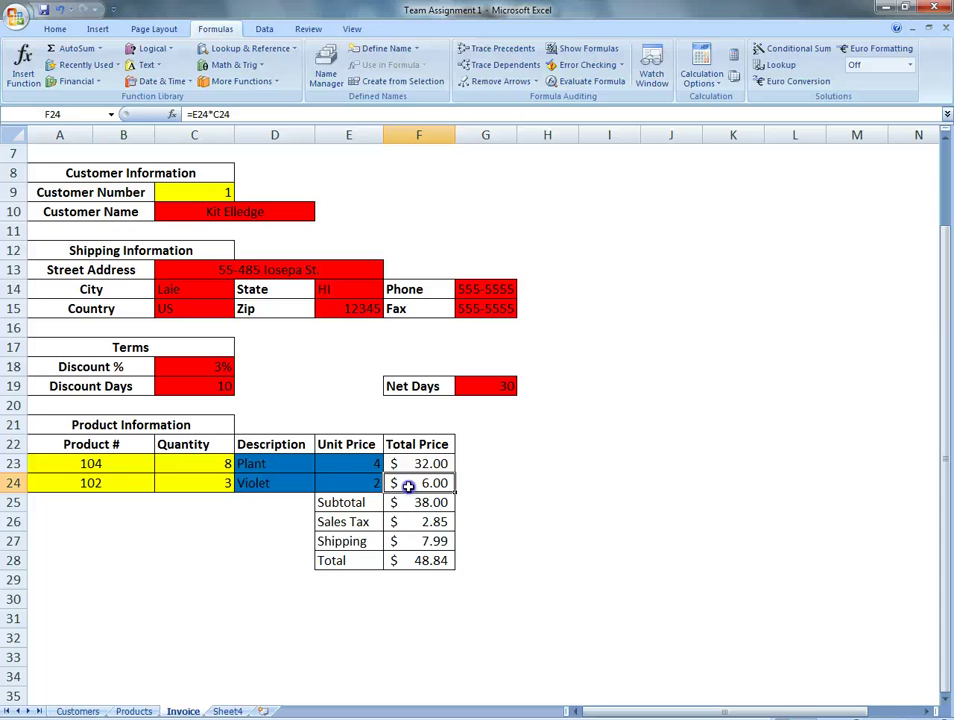
pyautogui.doubleClick(411, 484)
pyautogui.press('Escape')
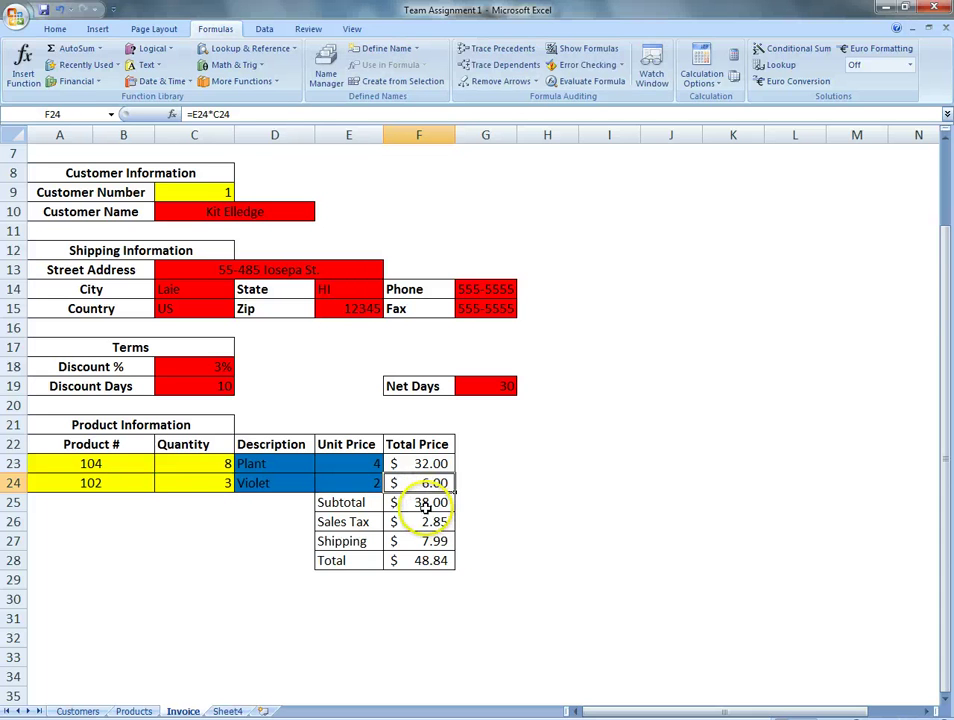
pyautogui.doubleClick(425, 507)
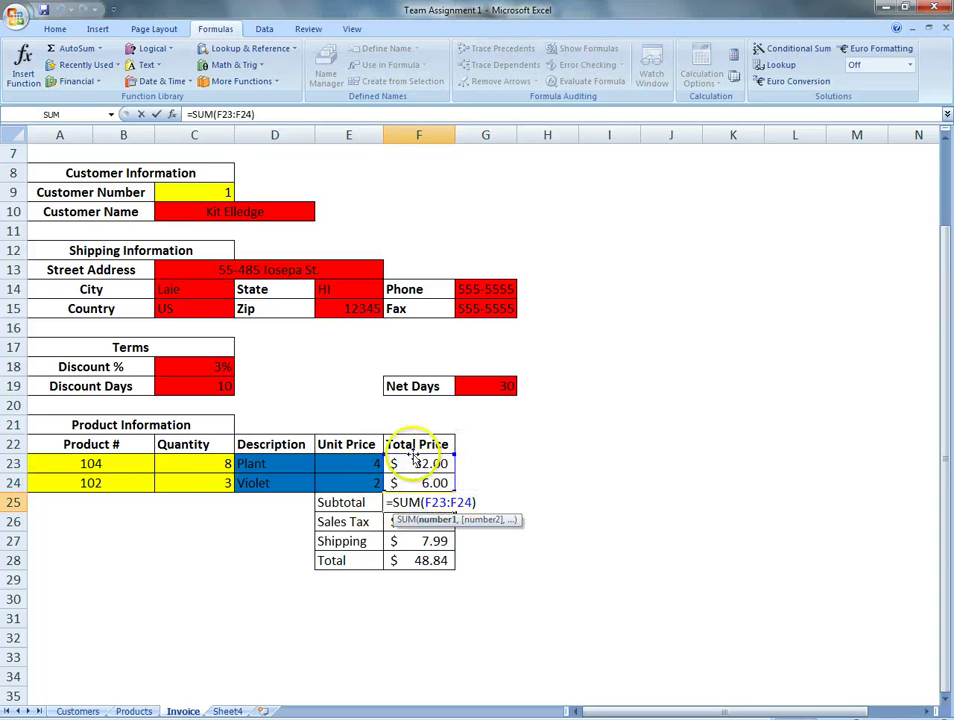
pyautogui.press('Escape')
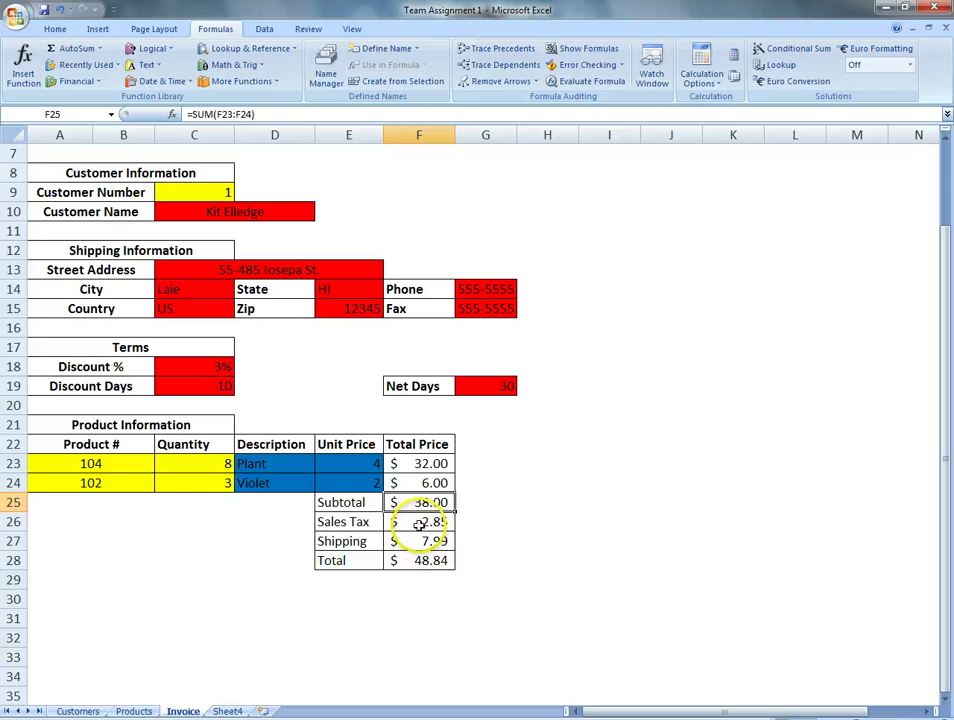
pyautogui.click(421, 527)
pyautogui.click(431, 542)
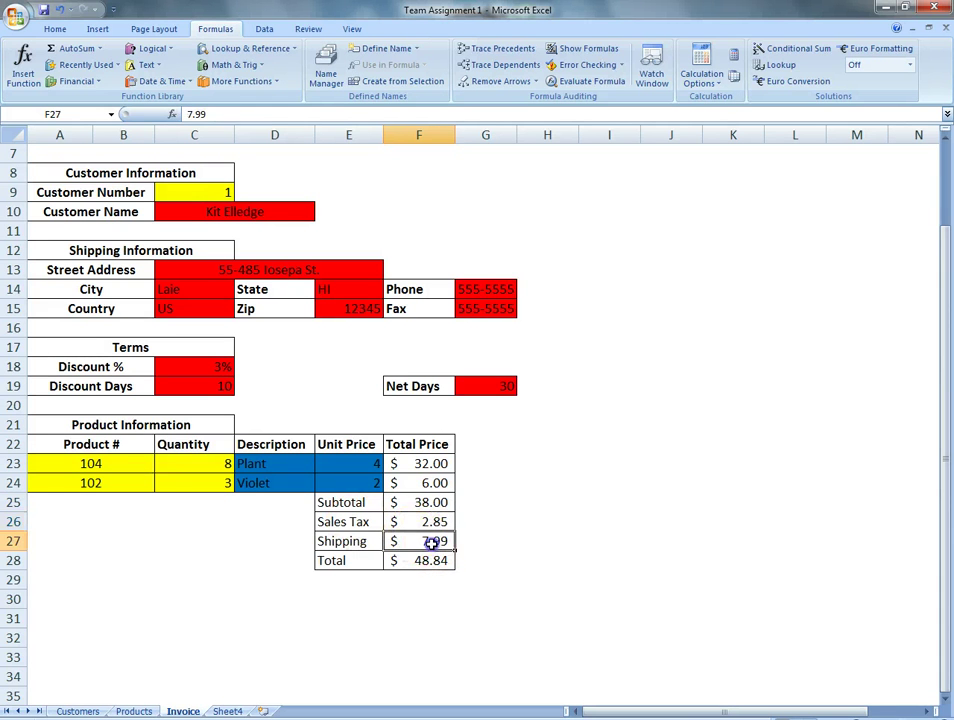
pyautogui.click(428, 561)
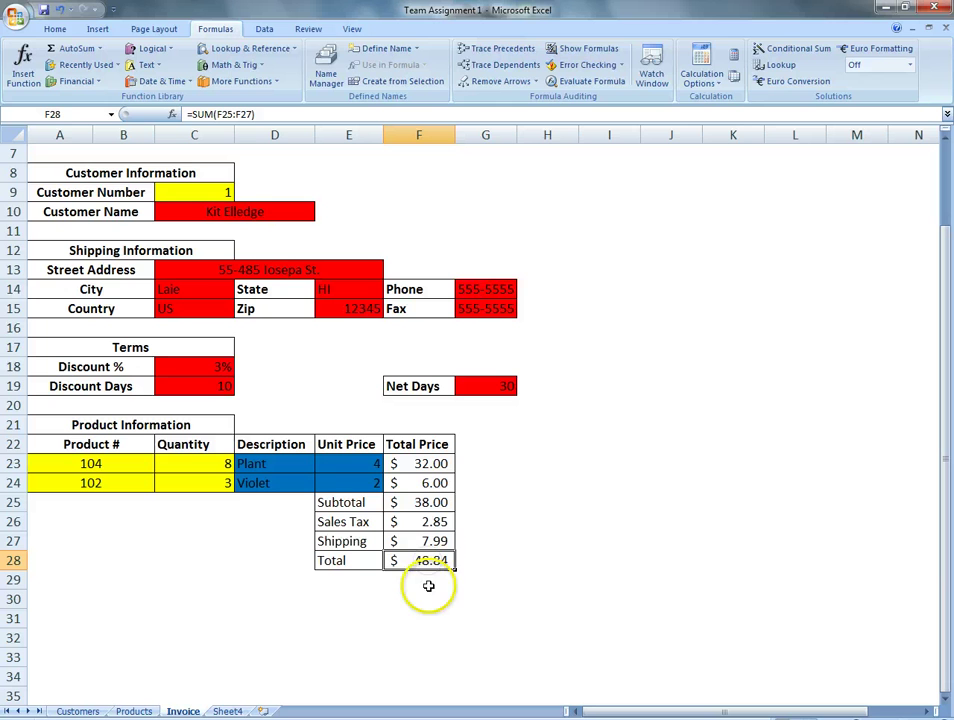
pyautogui.doubleClick(414, 564)
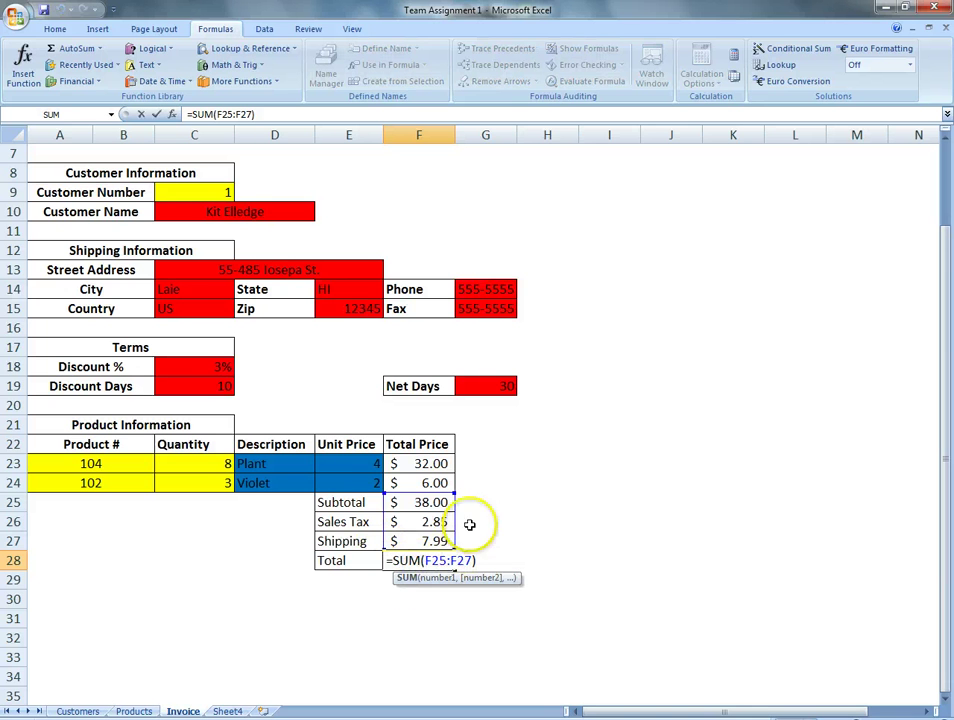
pyautogui.press('Escape')
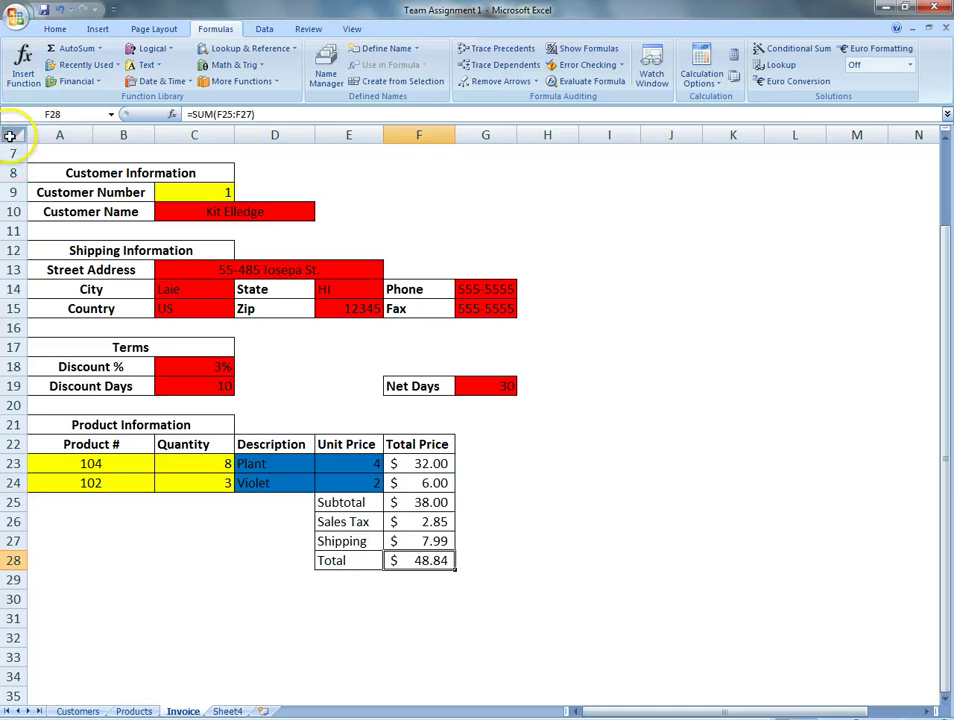
# Step: Select the whole sheet and bring up the Protection tab of Format Cells
pyautogui.click(12, 136)
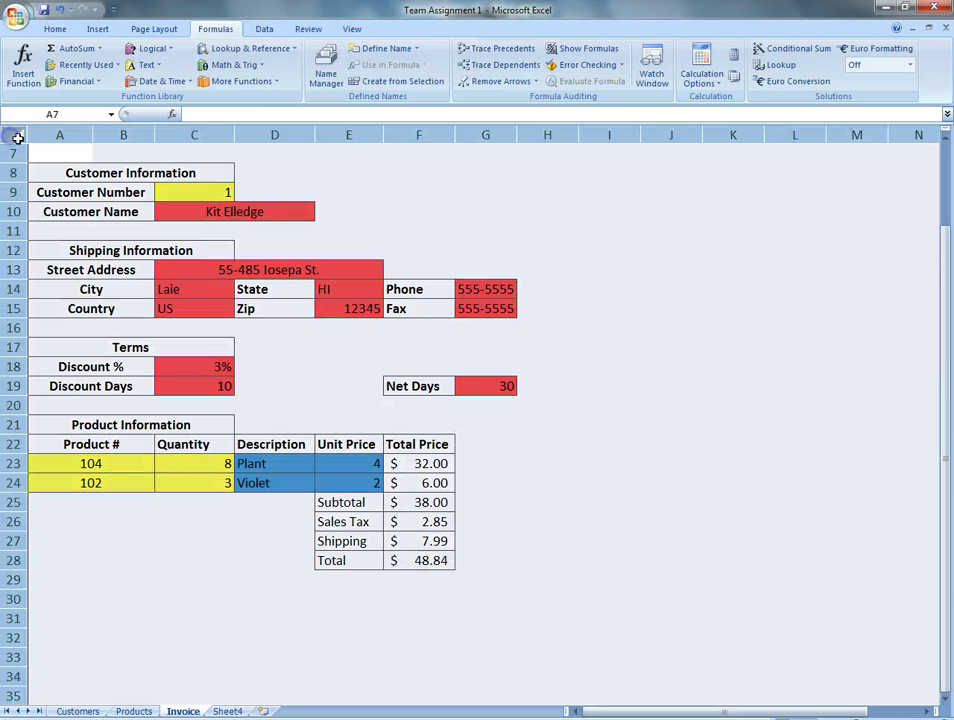
pyautogui.click(52, 30)
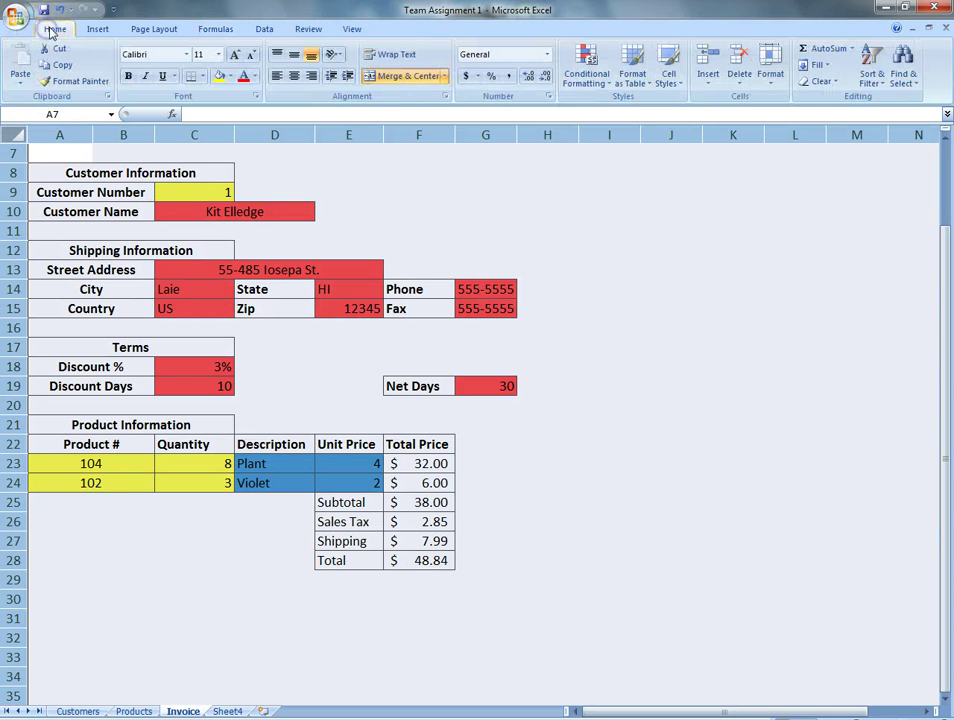
pyautogui.click(776, 82)
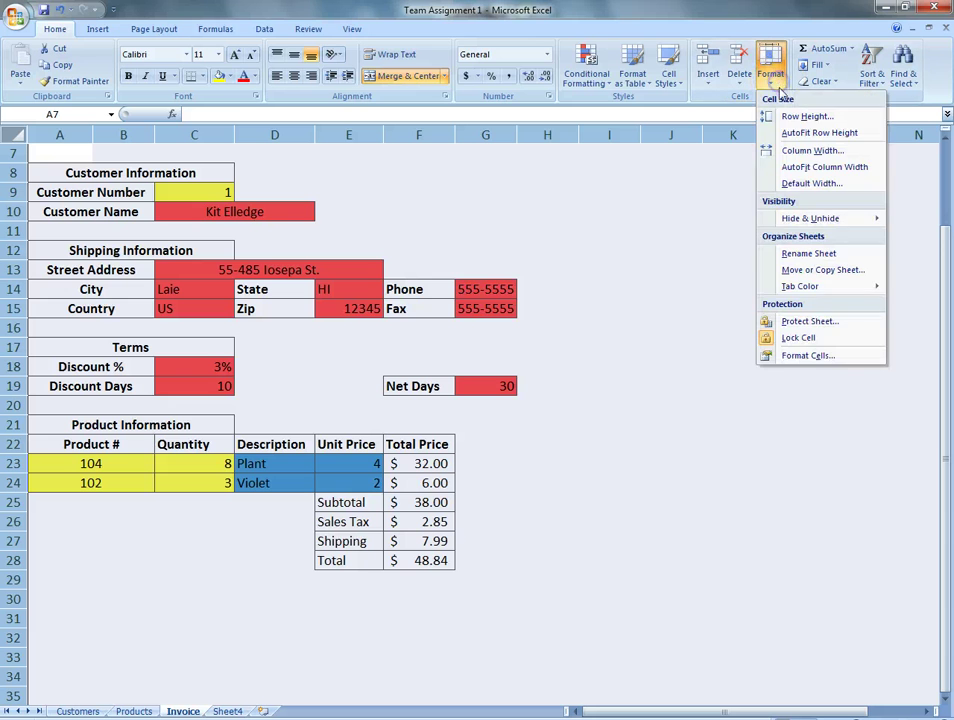
pyautogui.click(805, 357)
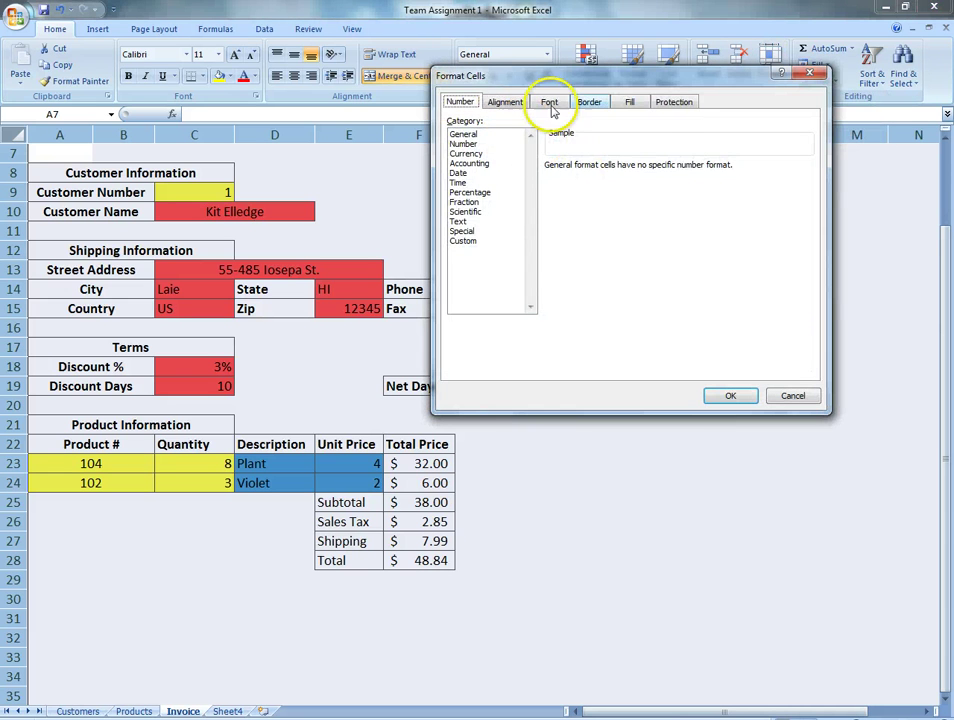
pyautogui.click(682, 104)
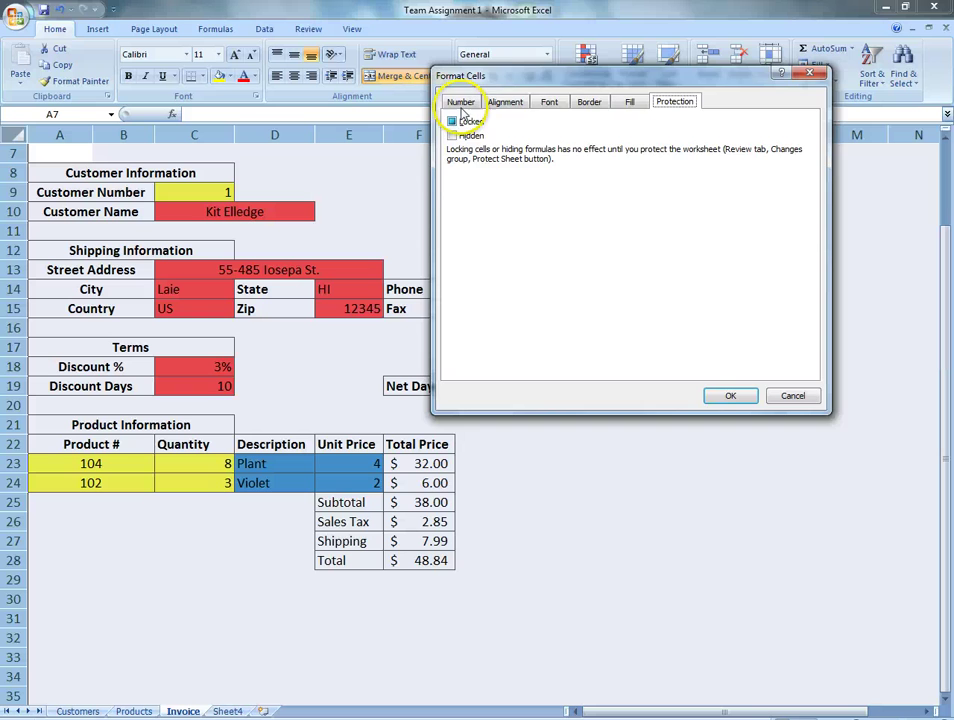
pyautogui.moveTo(462, 80); pyautogui.dragTo(487, 240)
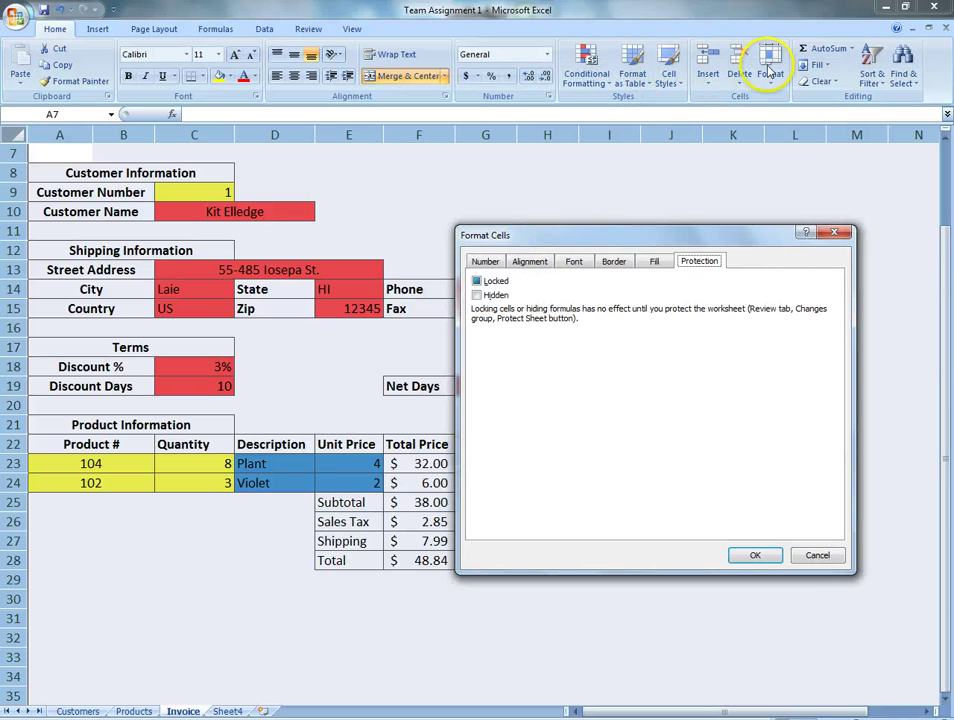
pyautogui.click(834, 232)
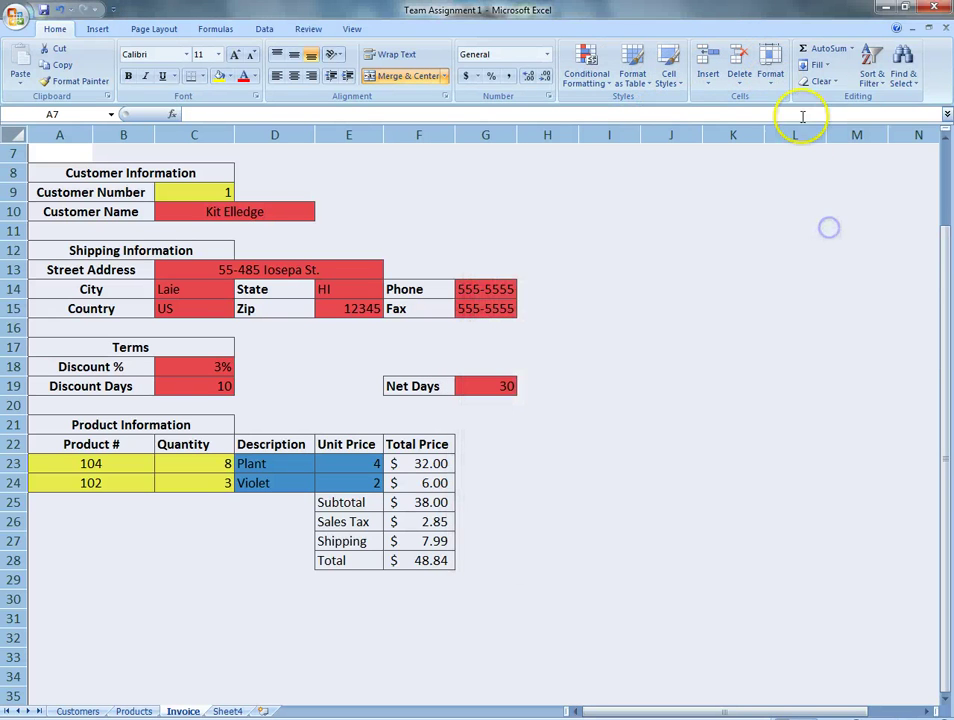
# Step: Apply Locked to all cells, then select the input range A23:C24
pyautogui.click(771, 78)
pyautogui.click(835, 359)
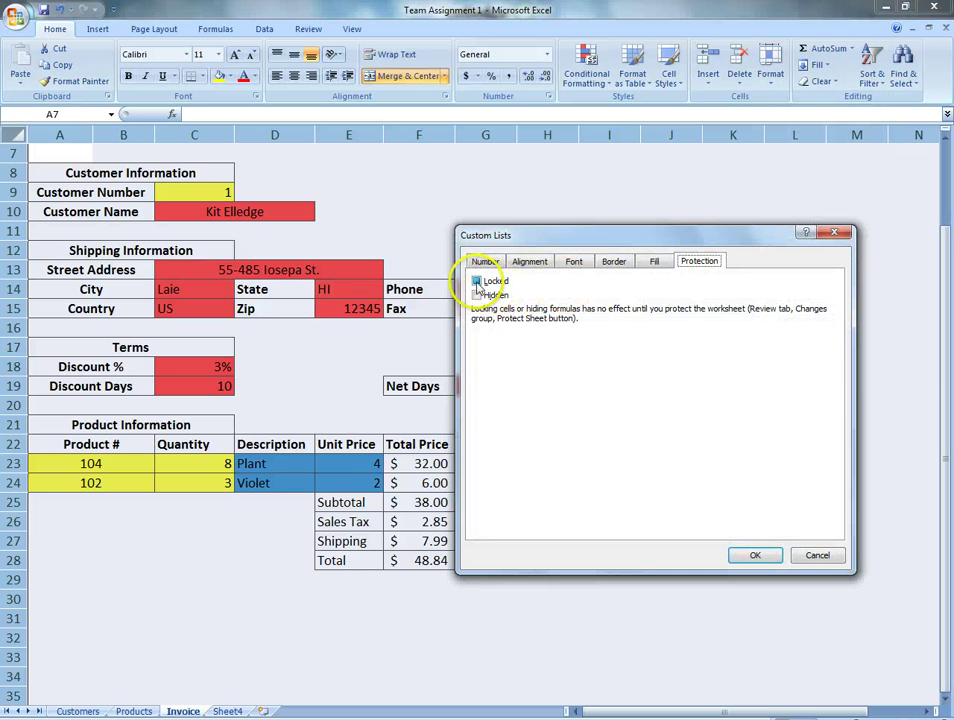
pyautogui.click(477, 283)
pyautogui.click(754, 555)
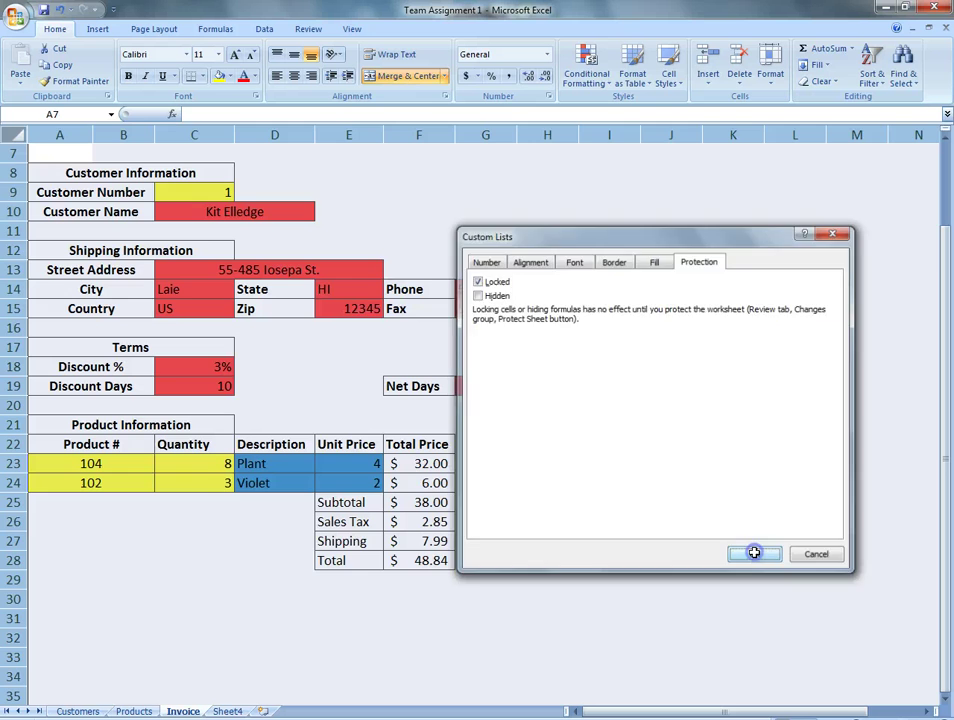
pyautogui.click(741, 469)
pyautogui.moveTo(119, 467); pyautogui.dragTo(170, 490)
# Step: Clear the Locked setting on the Product # and Quantity cells A23:C24
pyautogui.click(764, 88)
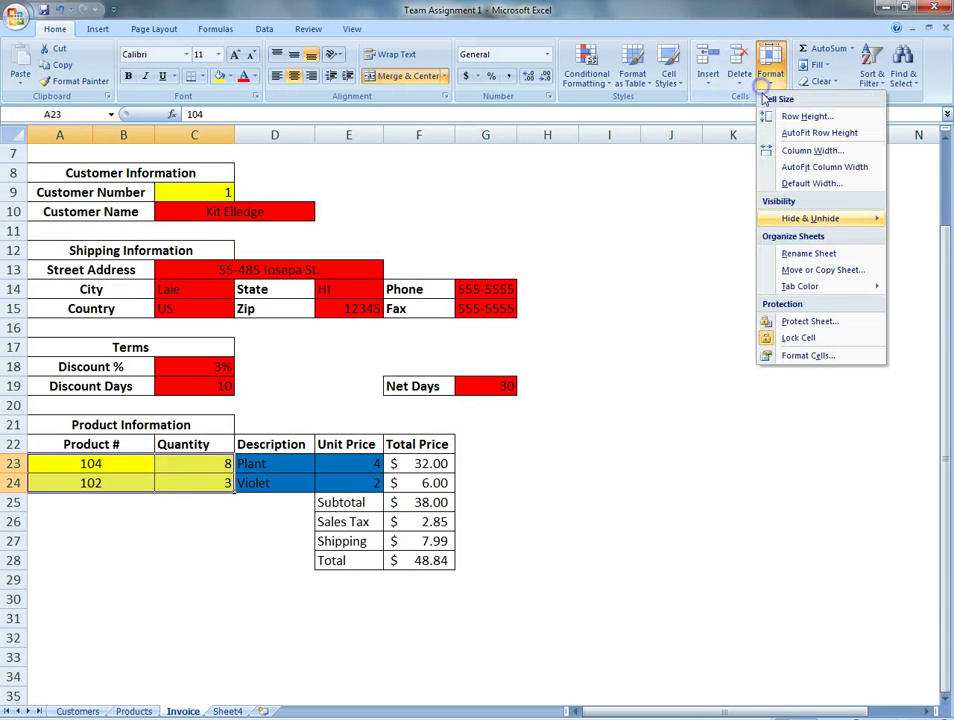
pyautogui.click(798, 355)
pyautogui.click(478, 281)
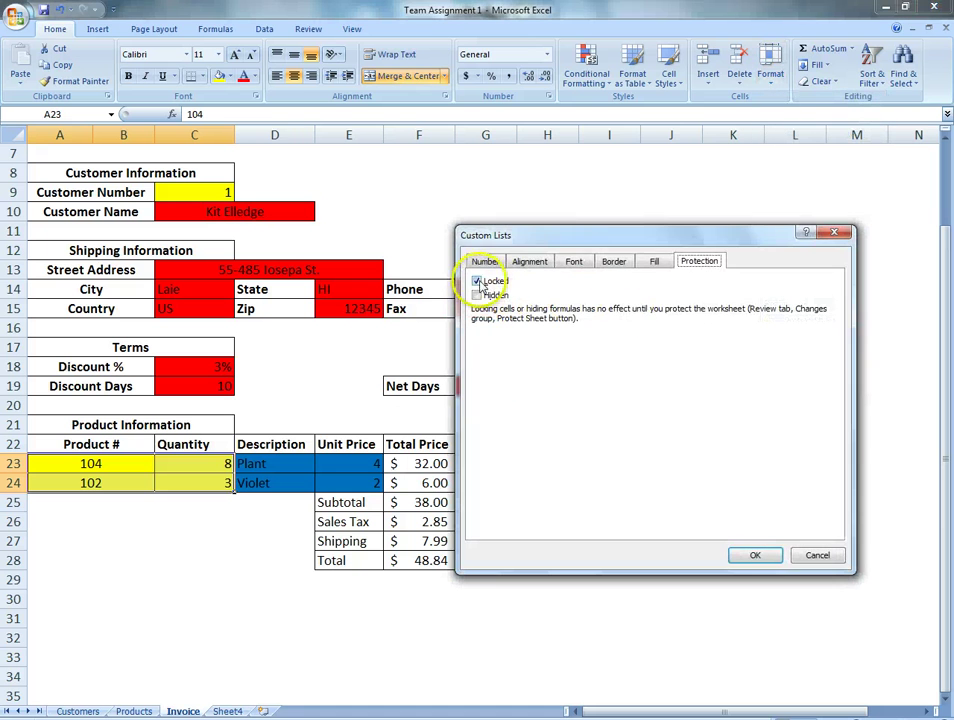
pyautogui.click(752, 555)
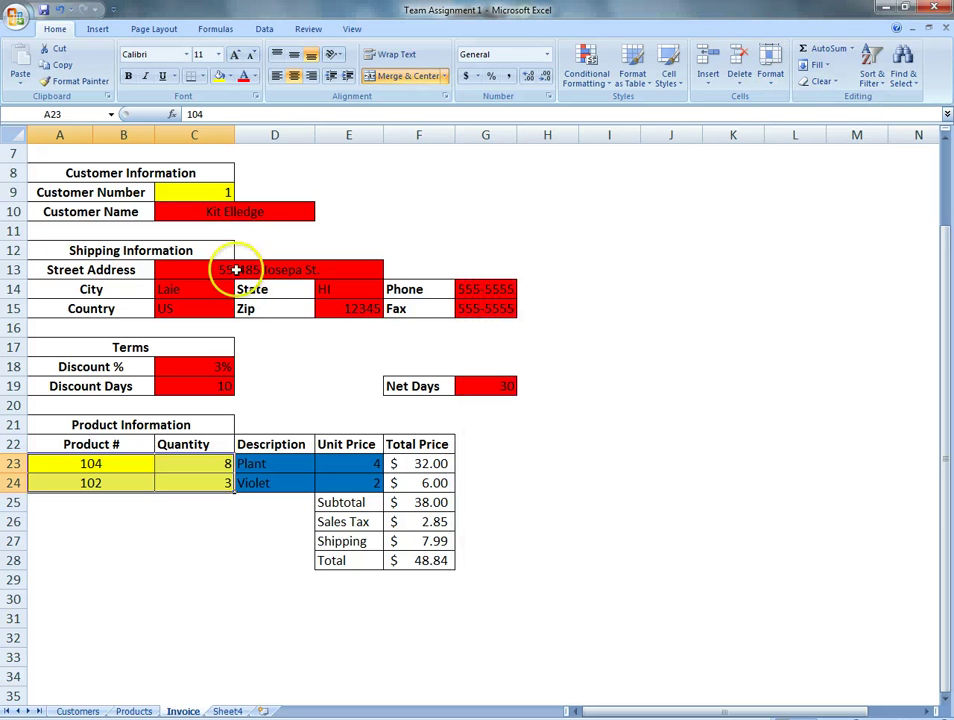
# Step: Clear the Locked setting on the Customer Number cell C9
pyautogui.click(222, 192)
pyautogui.click(770, 62)
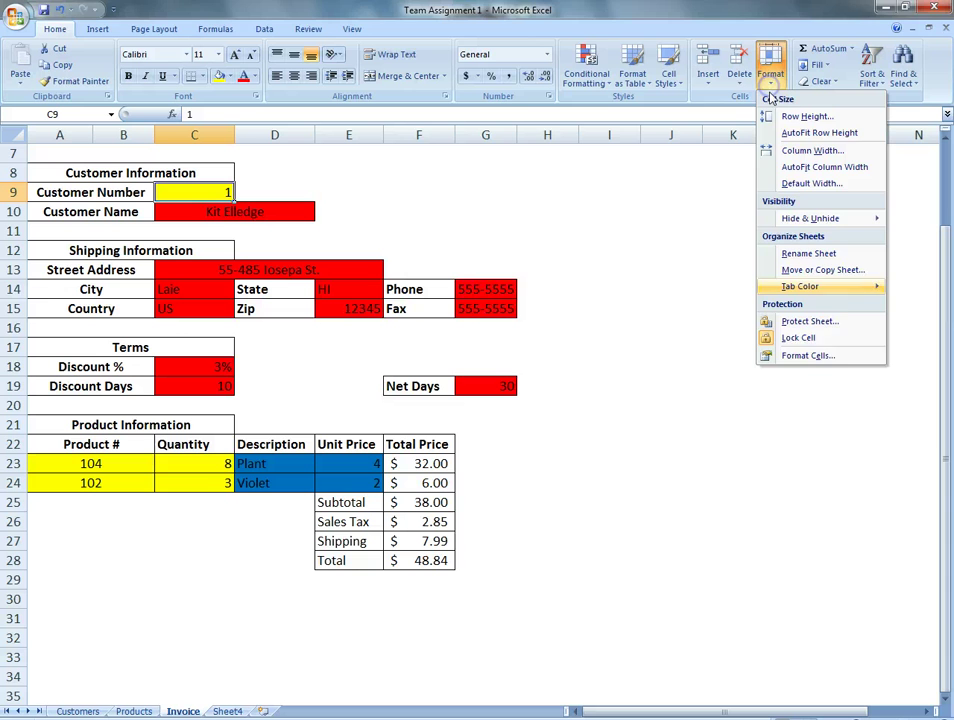
pyautogui.click(812, 357)
pyautogui.click(472, 281)
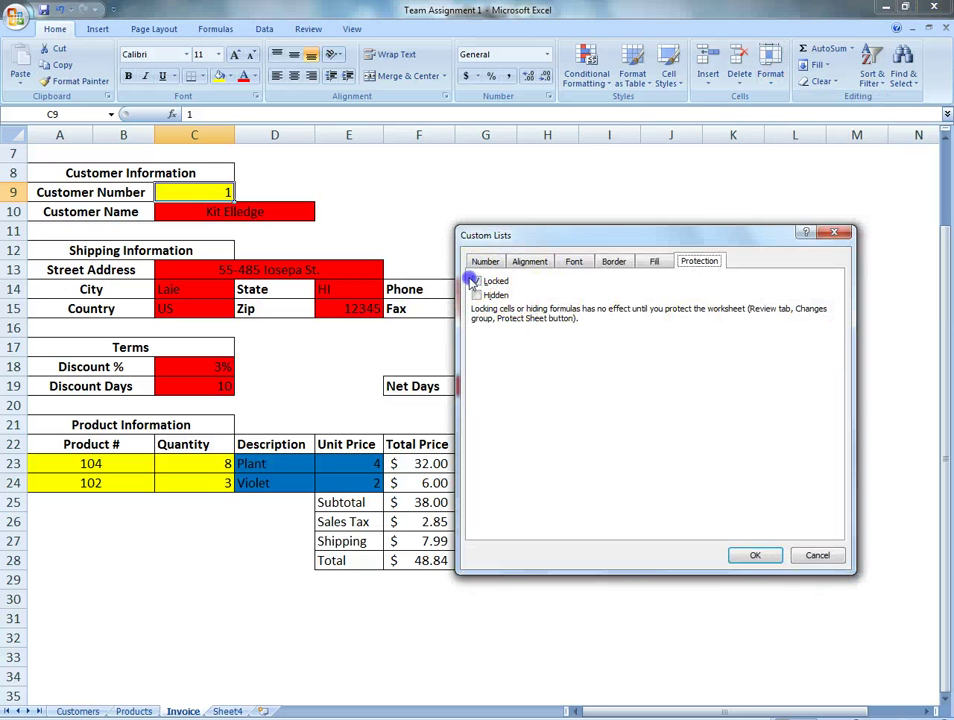
pyautogui.click(758, 556)
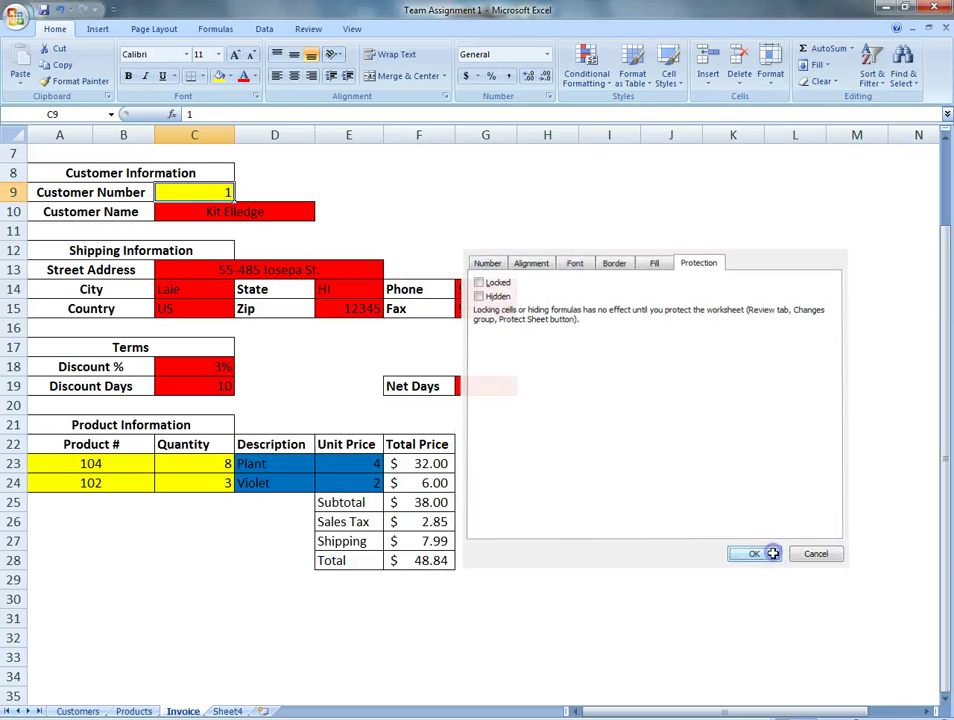
pyautogui.click(600, 212)
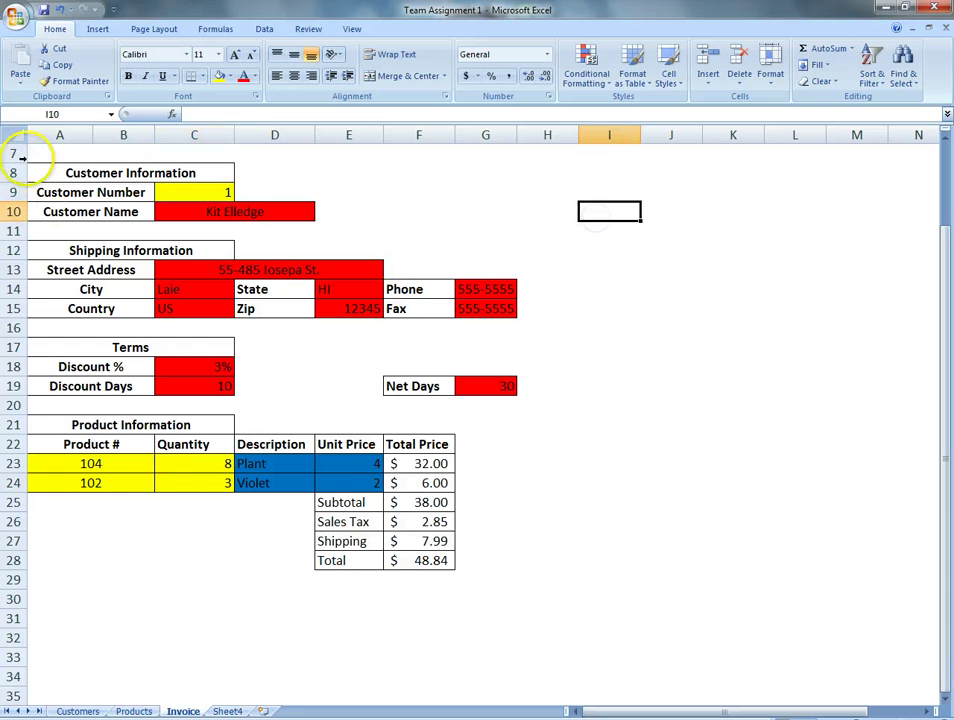
# Step: Apply Protect Sheet with a password, leaving only C9 and A23:C24 editable
pyautogui.click(768, 75)
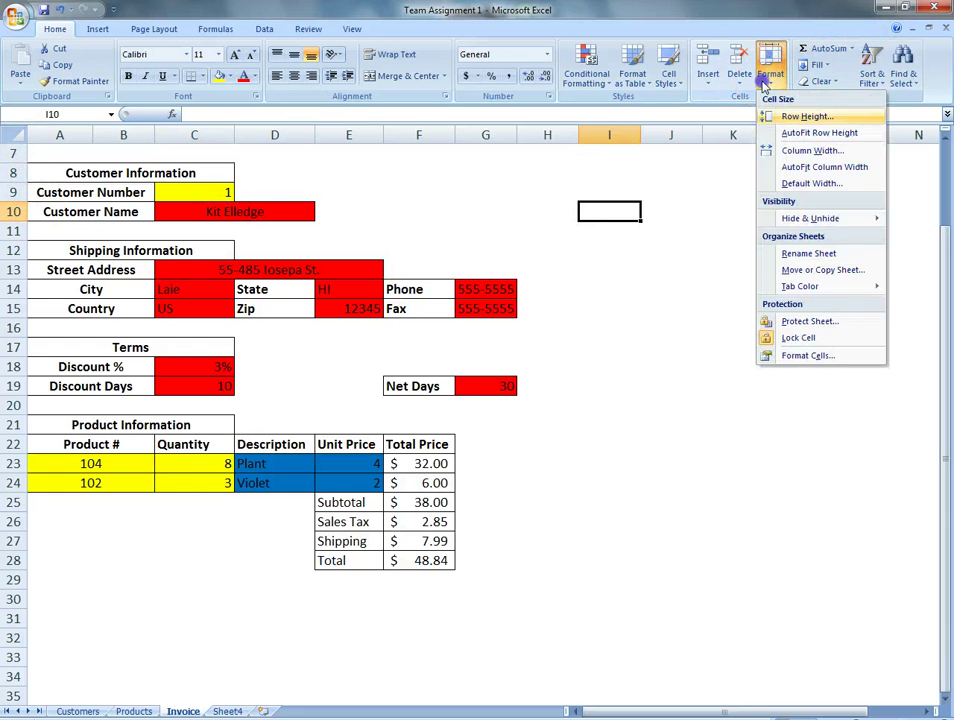
pyautogui.click(824, 321)
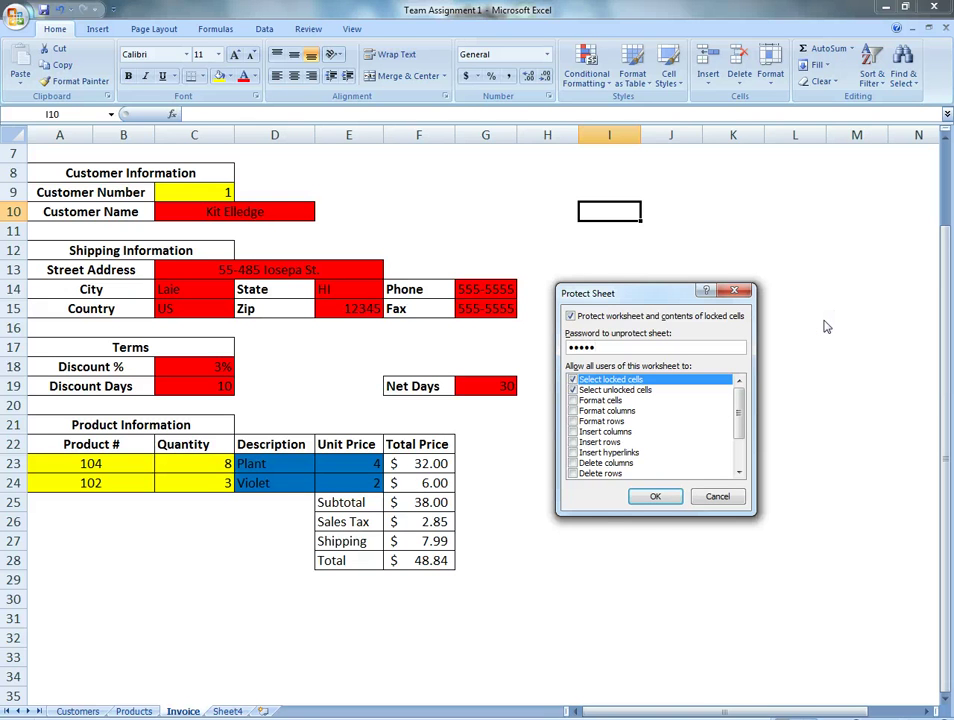
pyautogui.click(639, 498)
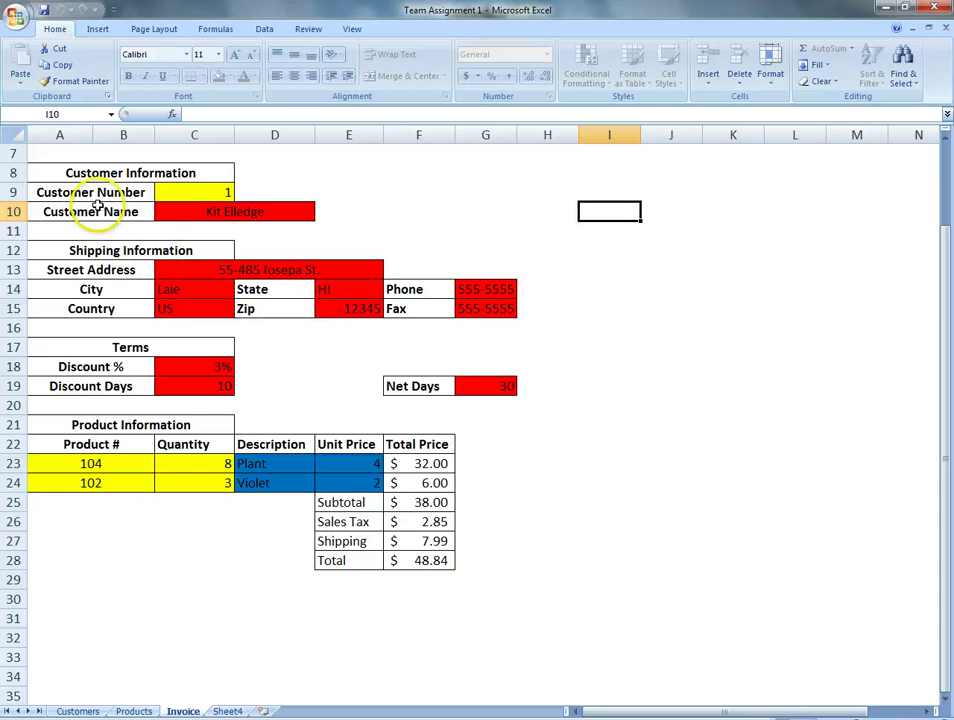
# Step: Confirm the locked Description formula in D23 rejects editing, dismissing the protection warning
pyautogui.click(283, 464)
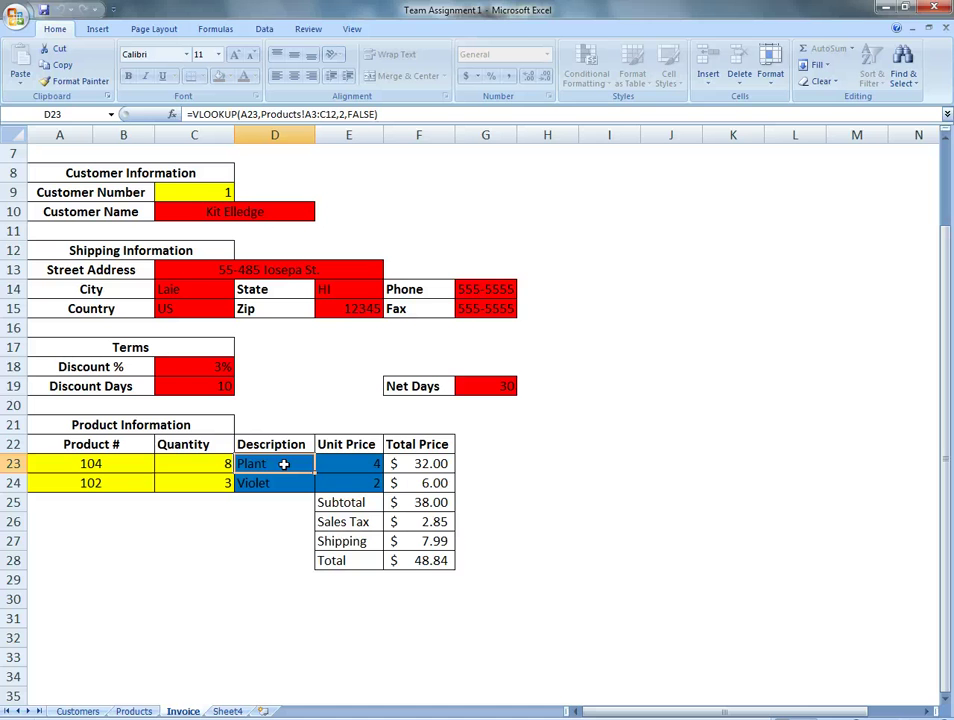
pyautogui.doubleClick(283, 464)
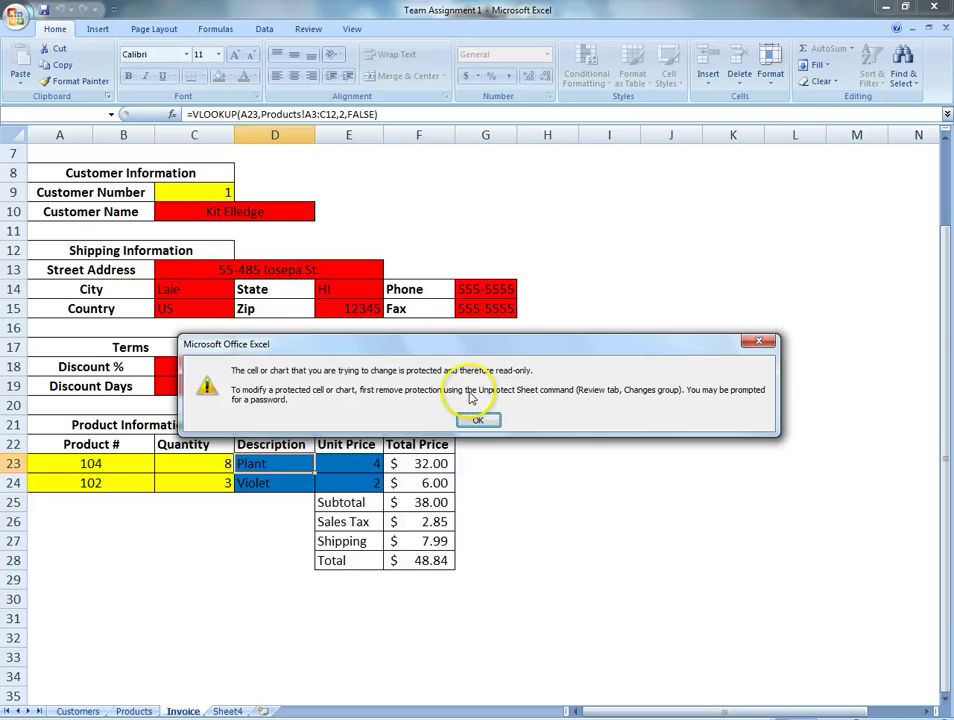
pyautogui.click(478, 420)
# Step: Enter product 101 (Pansy) in A23 with quantity 5 in C23, bringing the total to $19.82
pyautogui.click(128, 464)
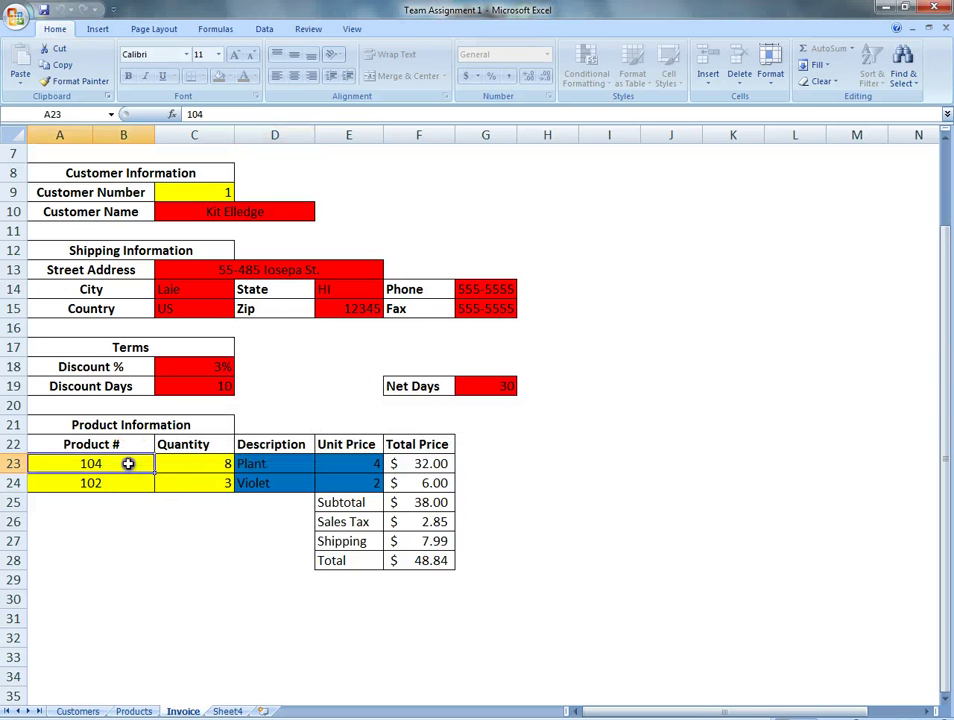
pyautogui.write('10')
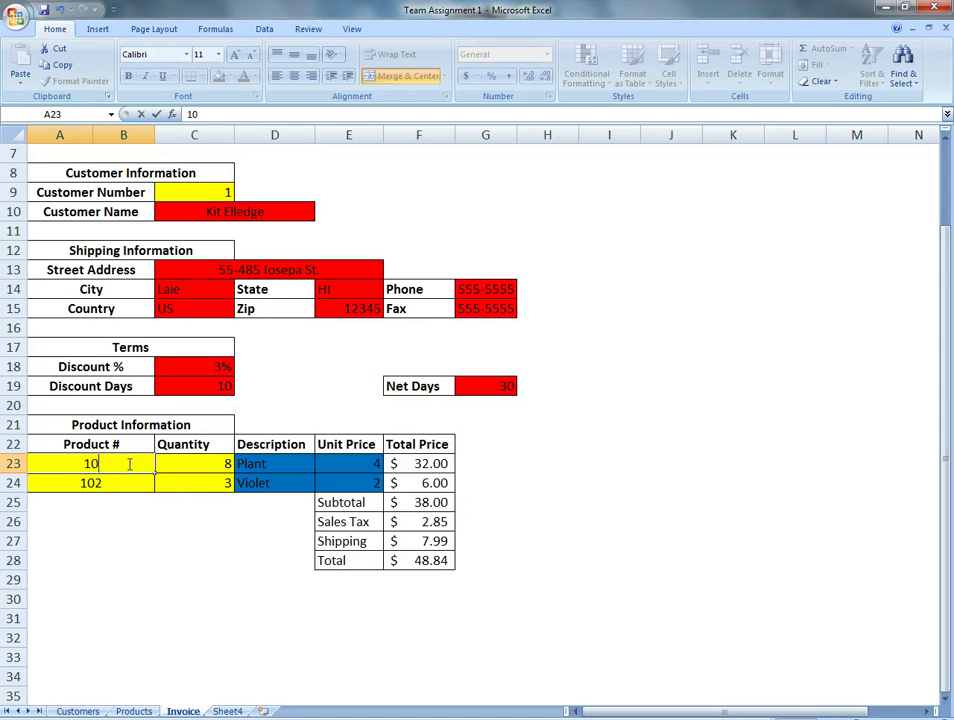
pyautogui.write('1')
pyautogui.press('Return')
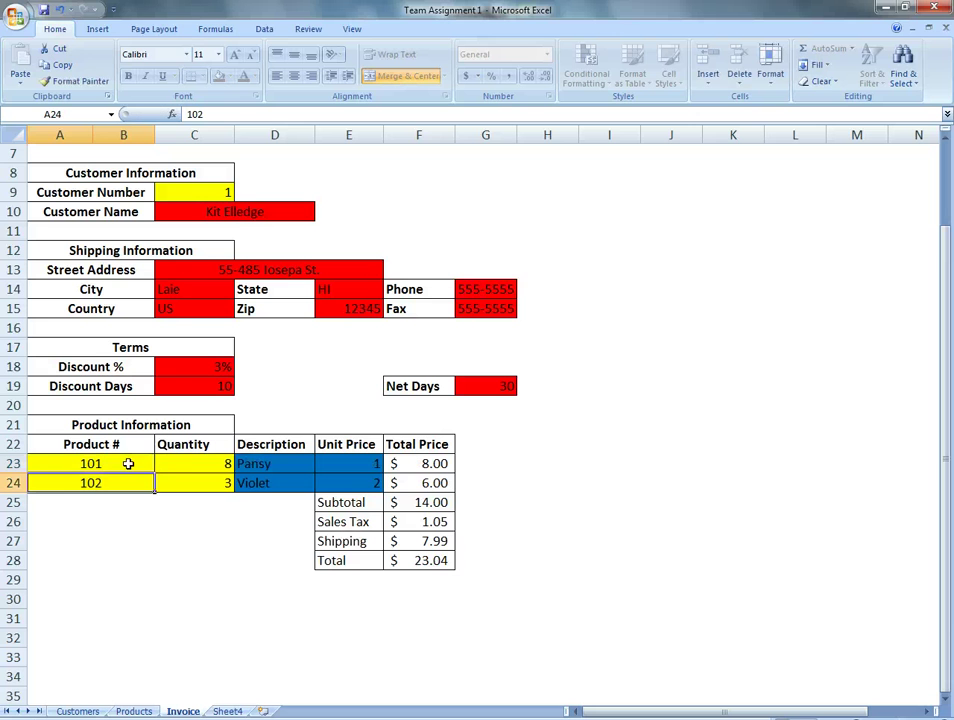
pyautogui.click(165, 463)
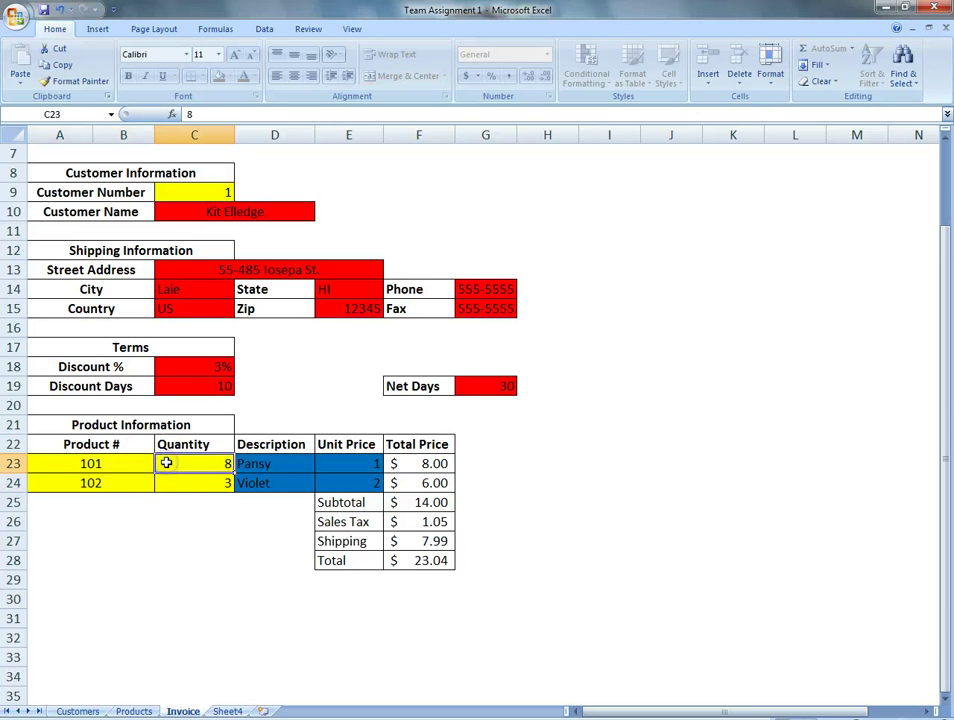
pyautogui.write('5')
pyautogui.press('Return')
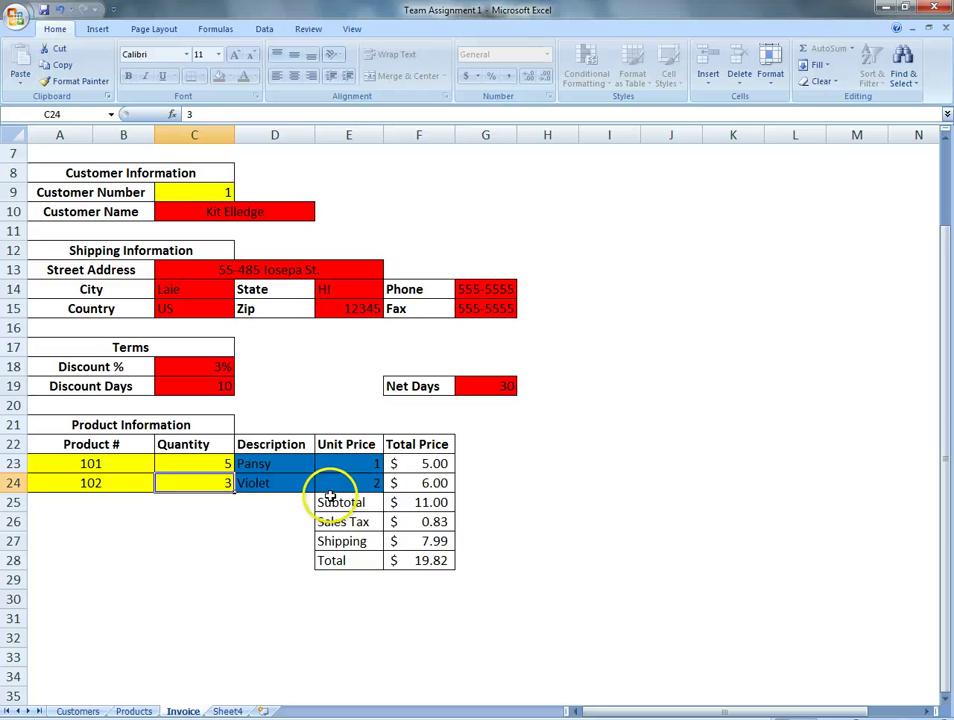
# Step: Confirm locked cell D32 also rejects editing, dismissing the warning
pyautogui.click(260, 633)
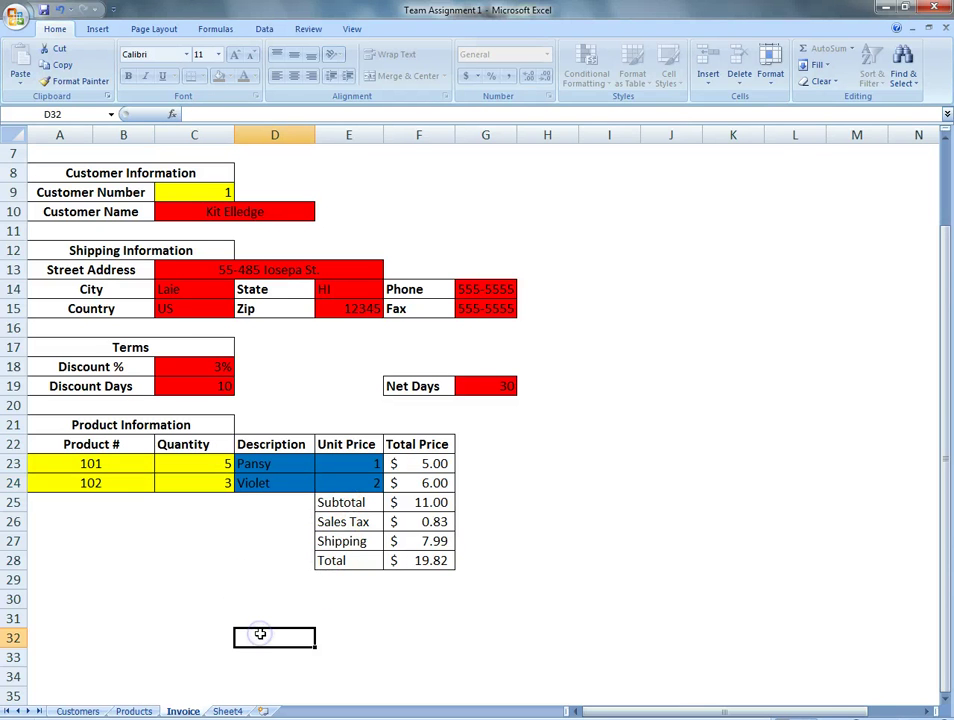
pyautogui.doubleClick(260, 633)
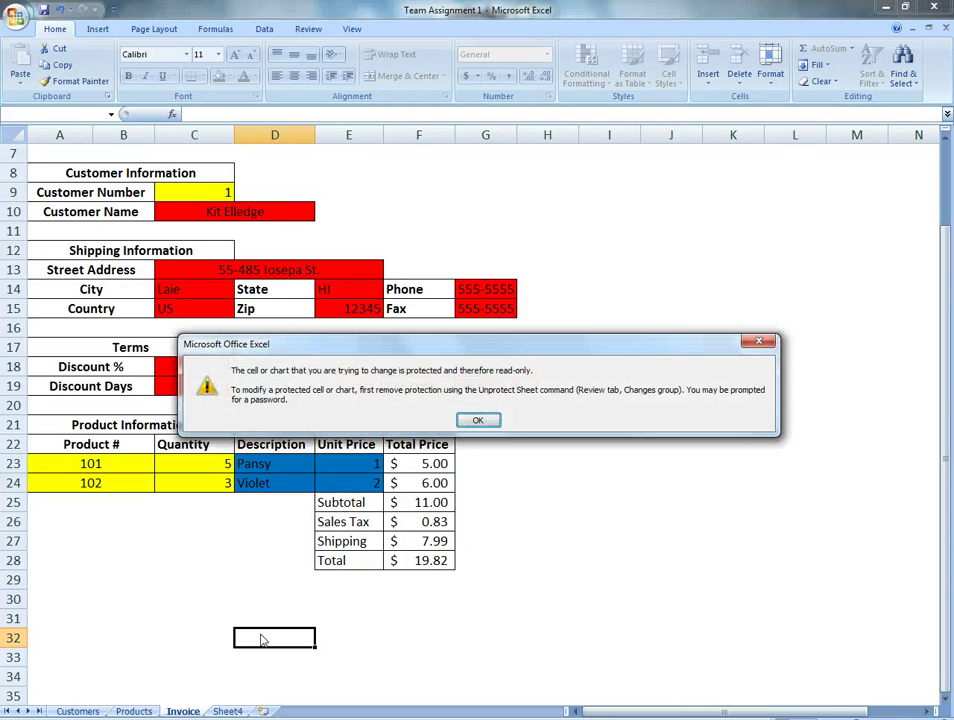
pyautogui.press('Return')
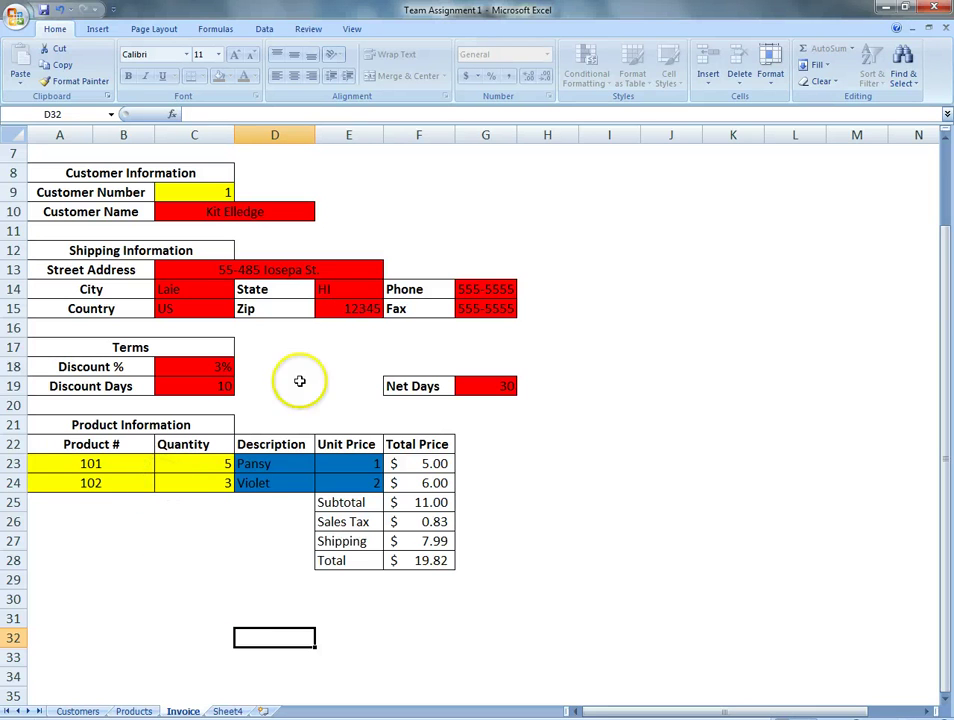